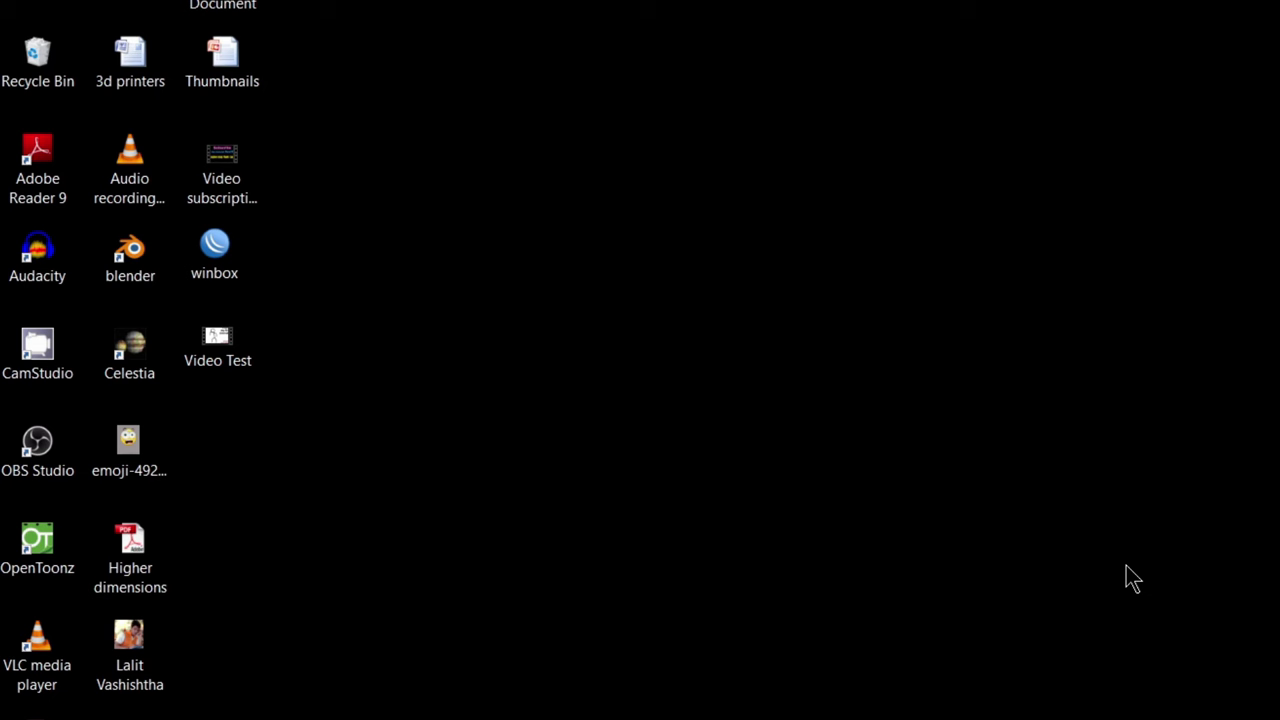
# Check the file type of the Video Test file on the desktop in its properties
pyautogui.click(217, 343)
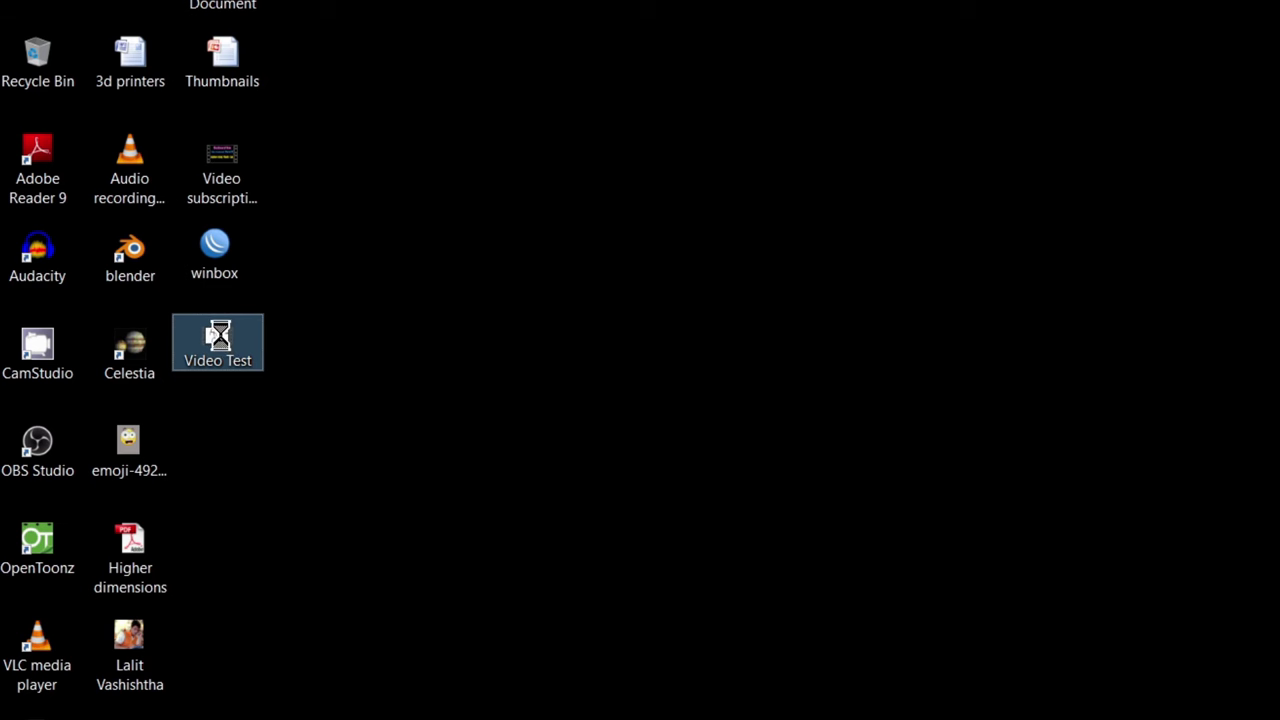
pyautogui.rightClick(222, 340)
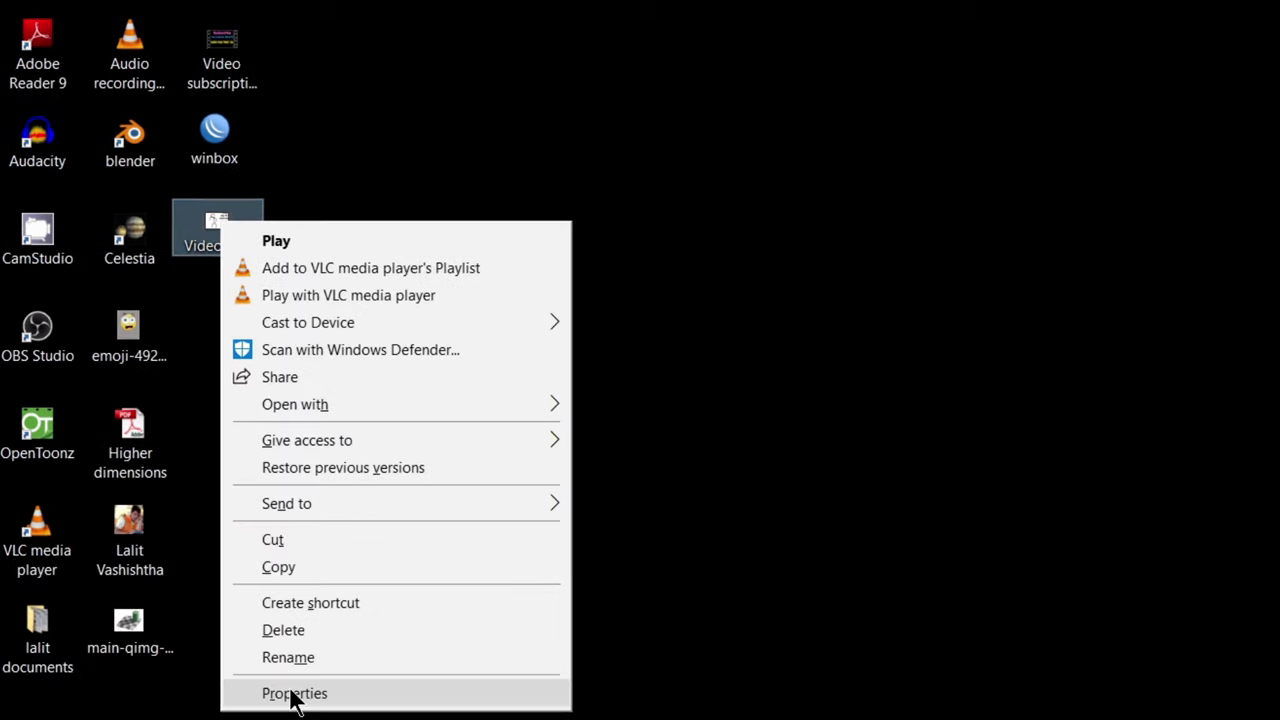
pyautogui.click(294, 691)
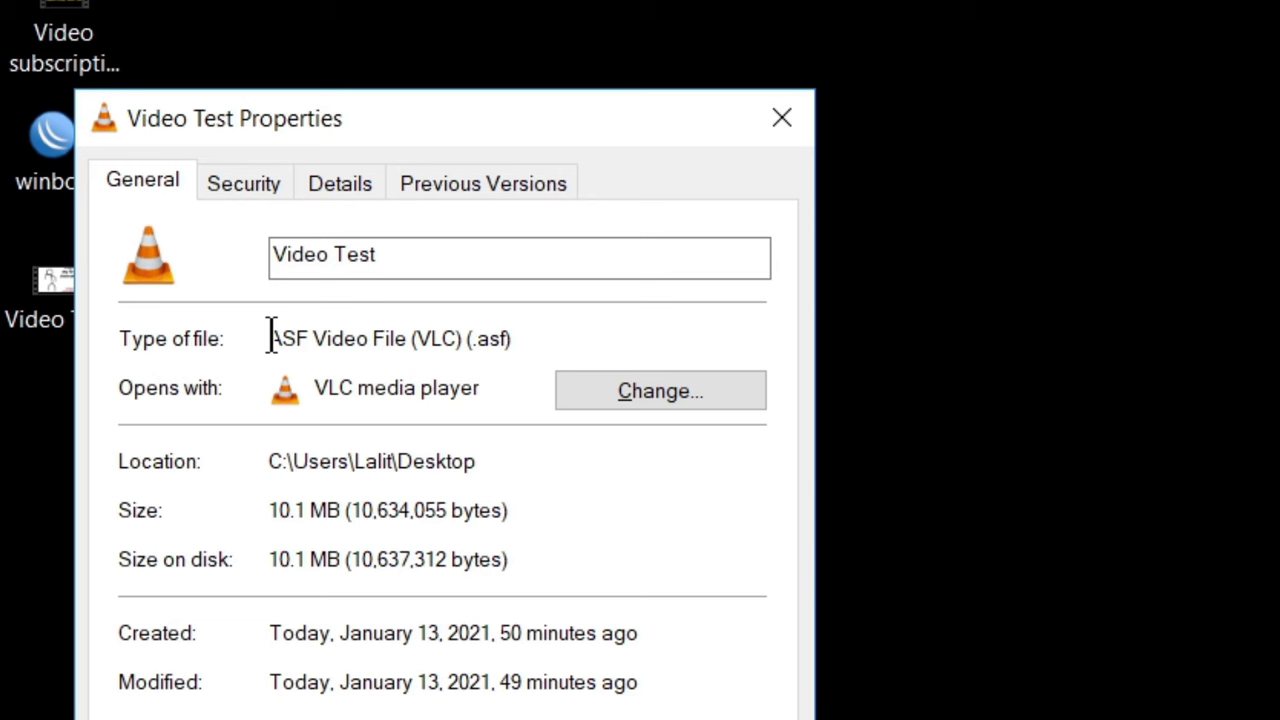
pyautogui.moveTo(270, 338); pyautogui.dragTo(532, 340)
pyautogui.press('Escape')
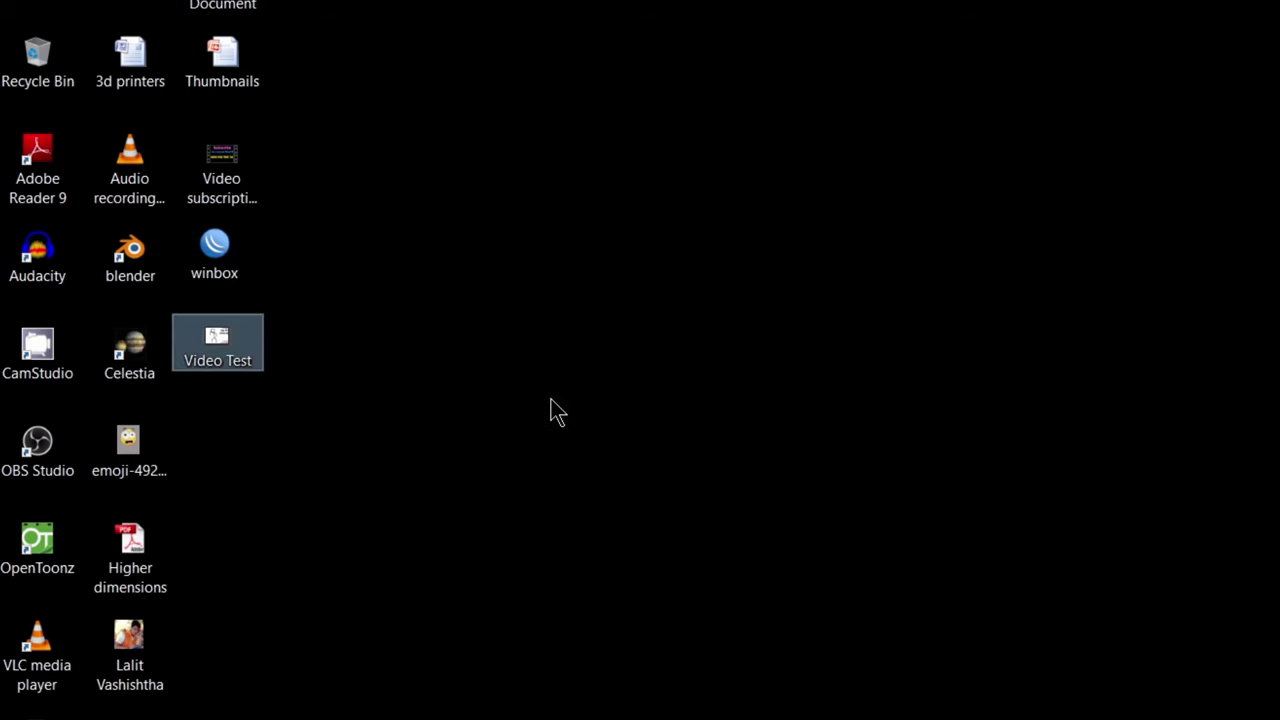
pyautogui.click(551, 399)
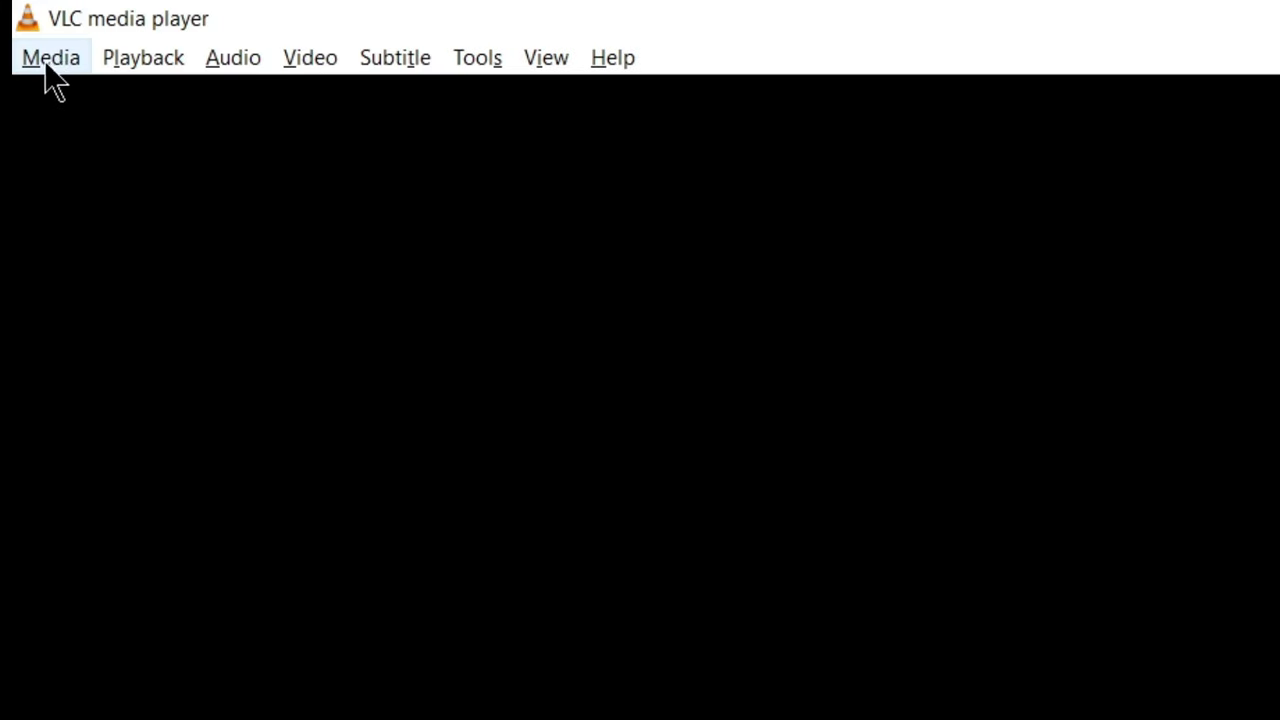
# In VLC media player, add Video Test from the Desktop as the Convert / Save source and proceed to its conversion settings
pyautogui.click(50, 60)
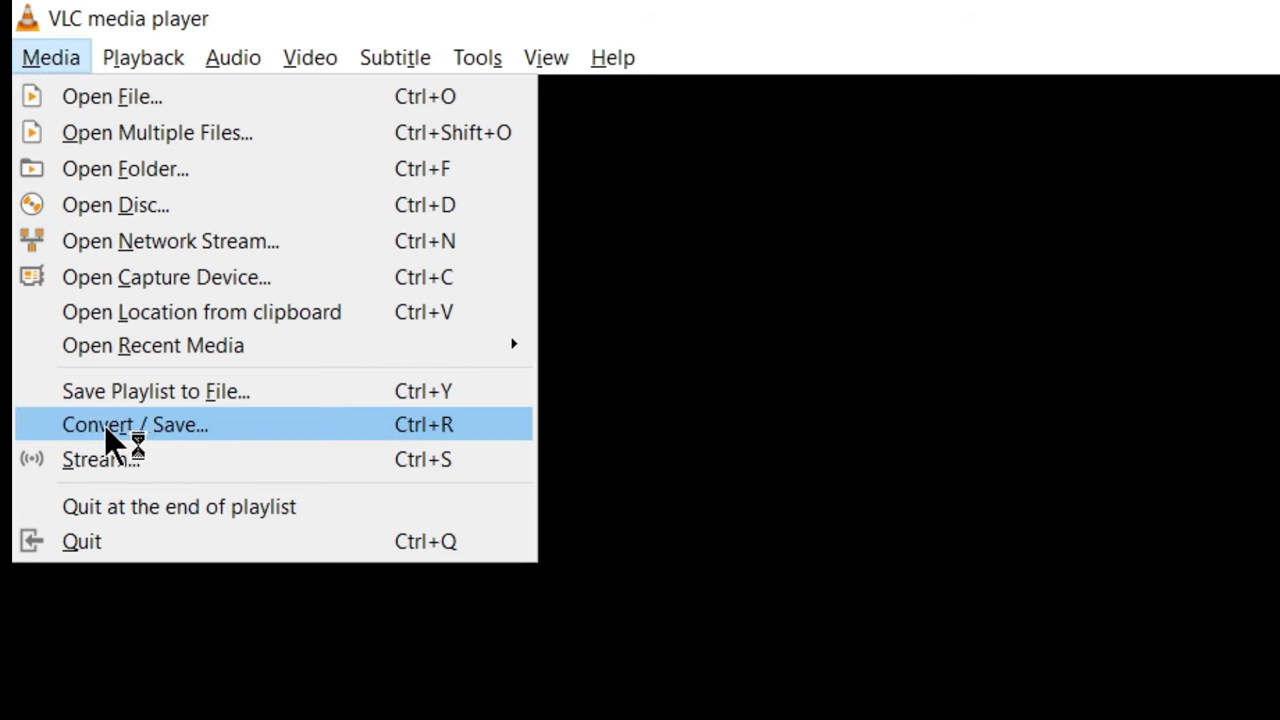
pyautogui.click(213, 425)
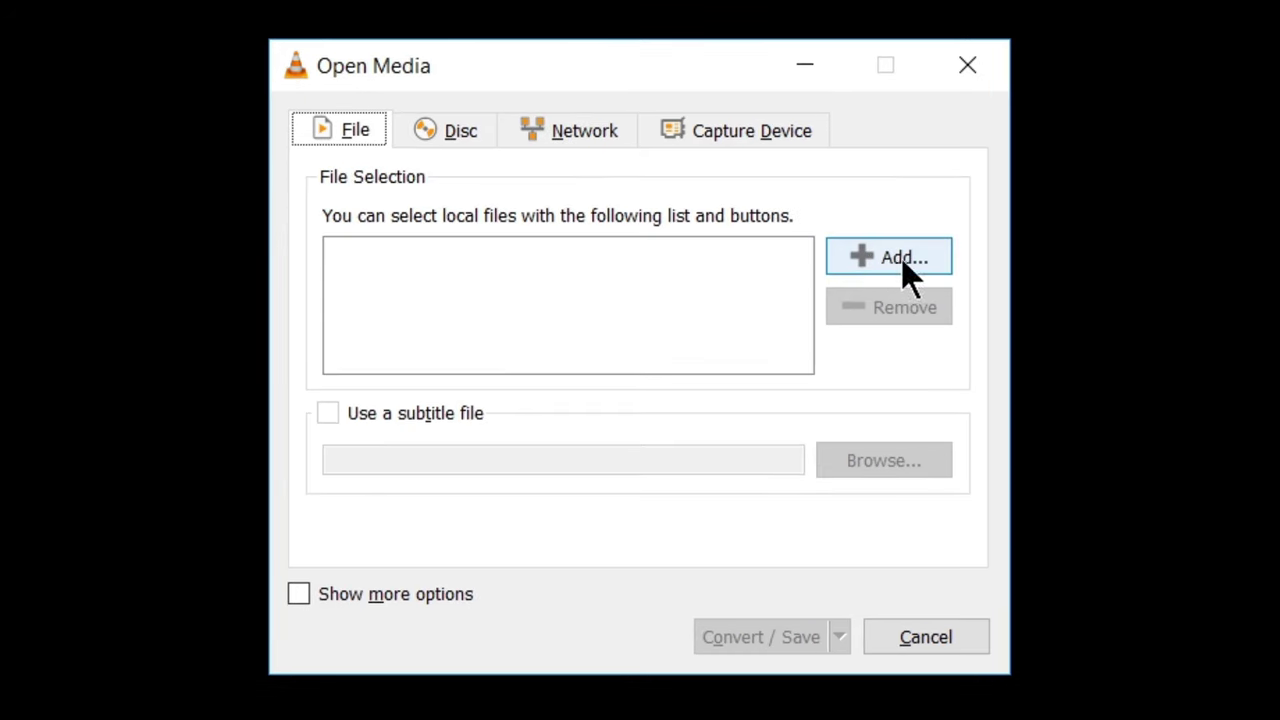
pyautogui.click(893, 262)
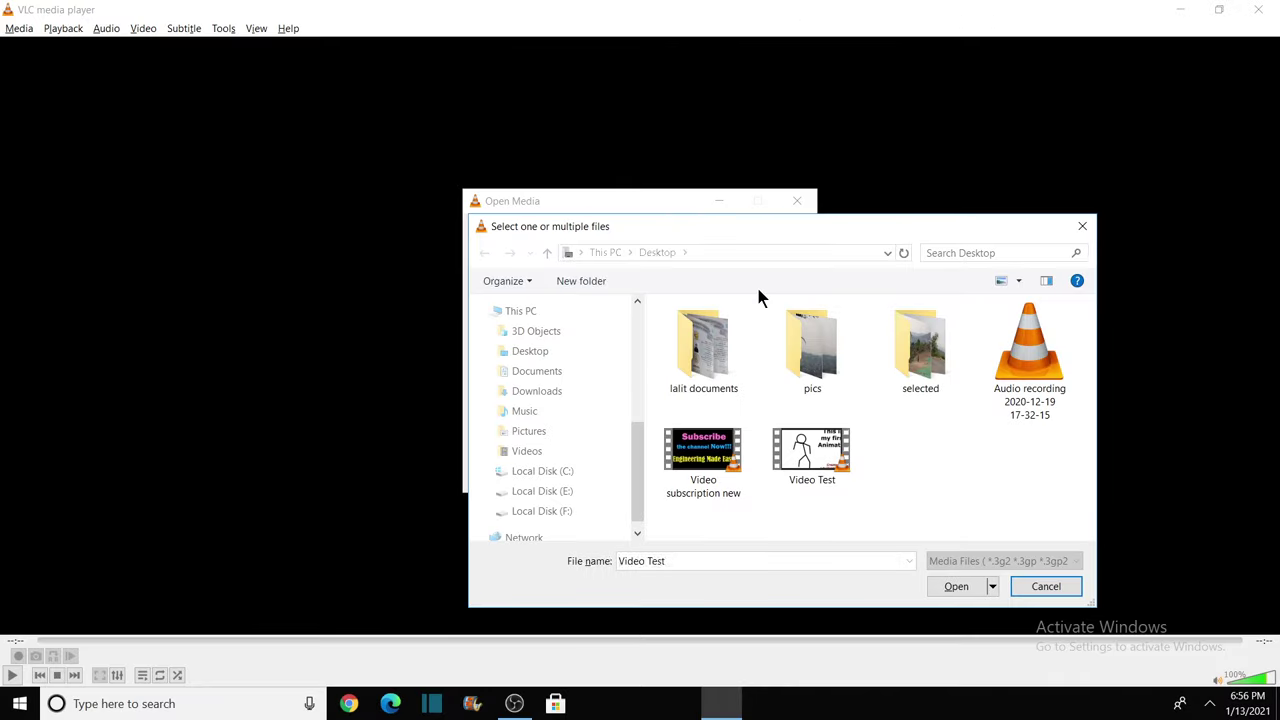
pyautogui.click(810, 444)
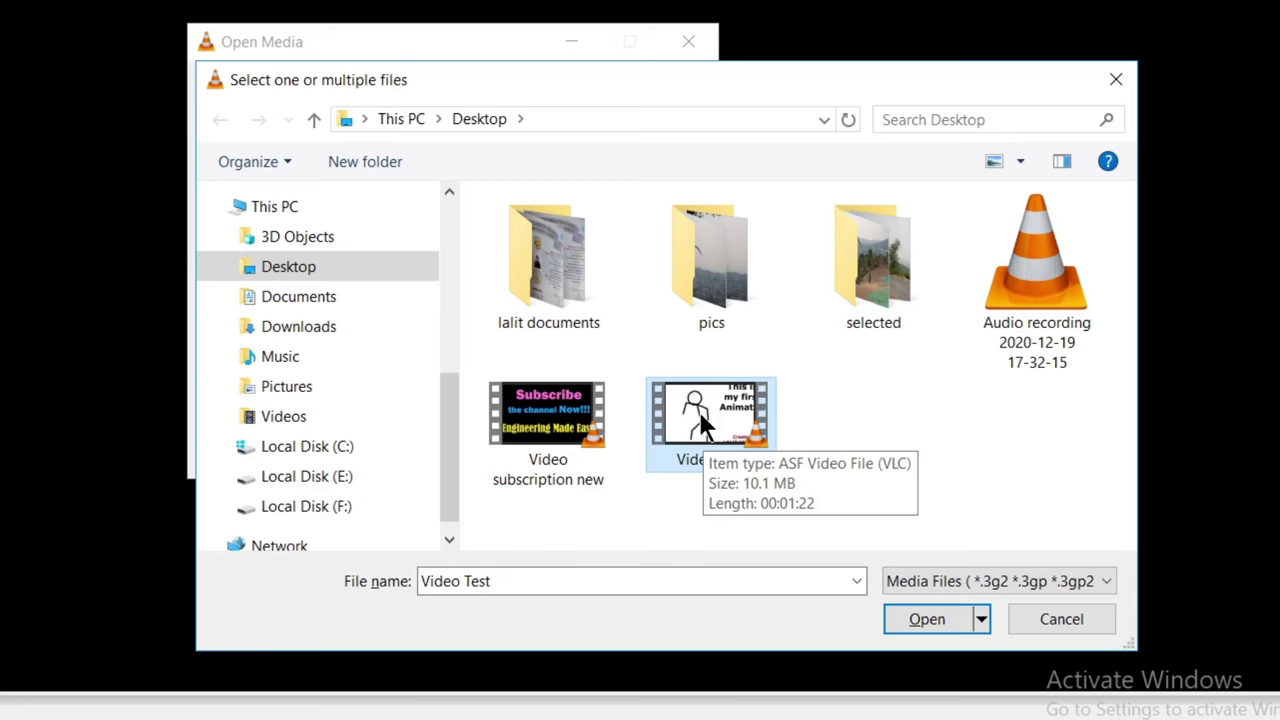
pyautogui.click(912, 616)
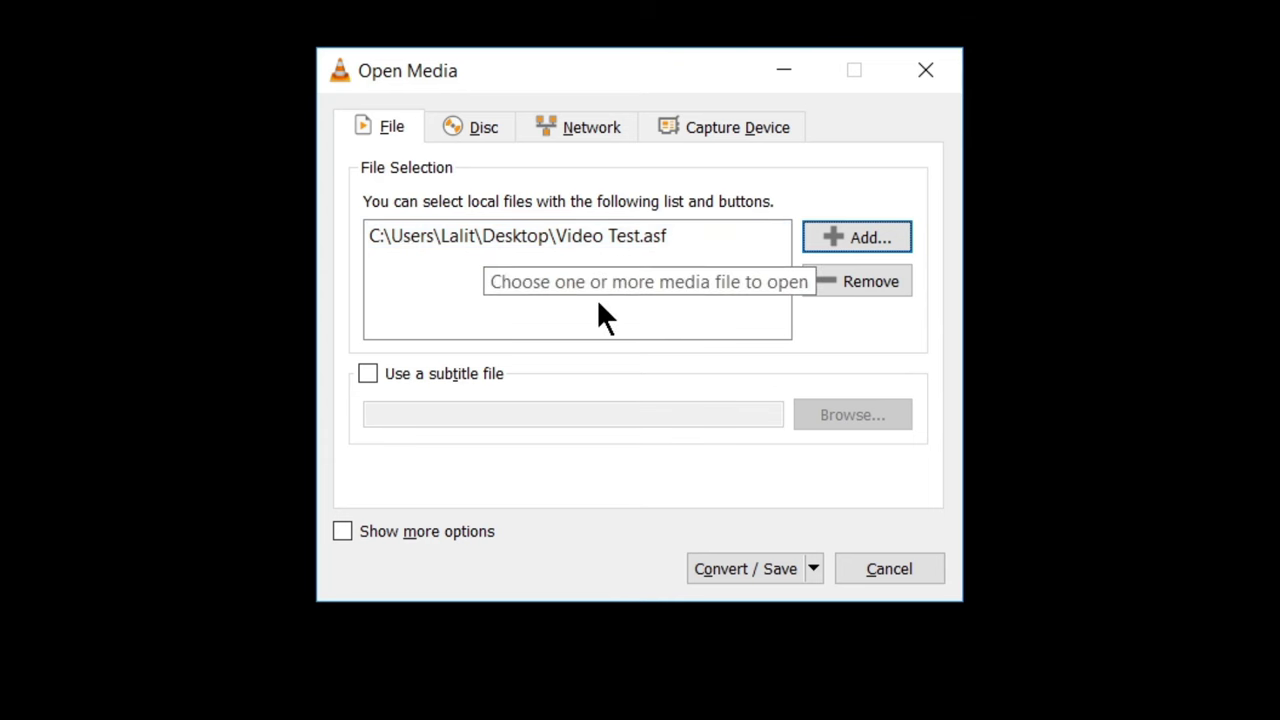
pyautogui.click(813, 568)
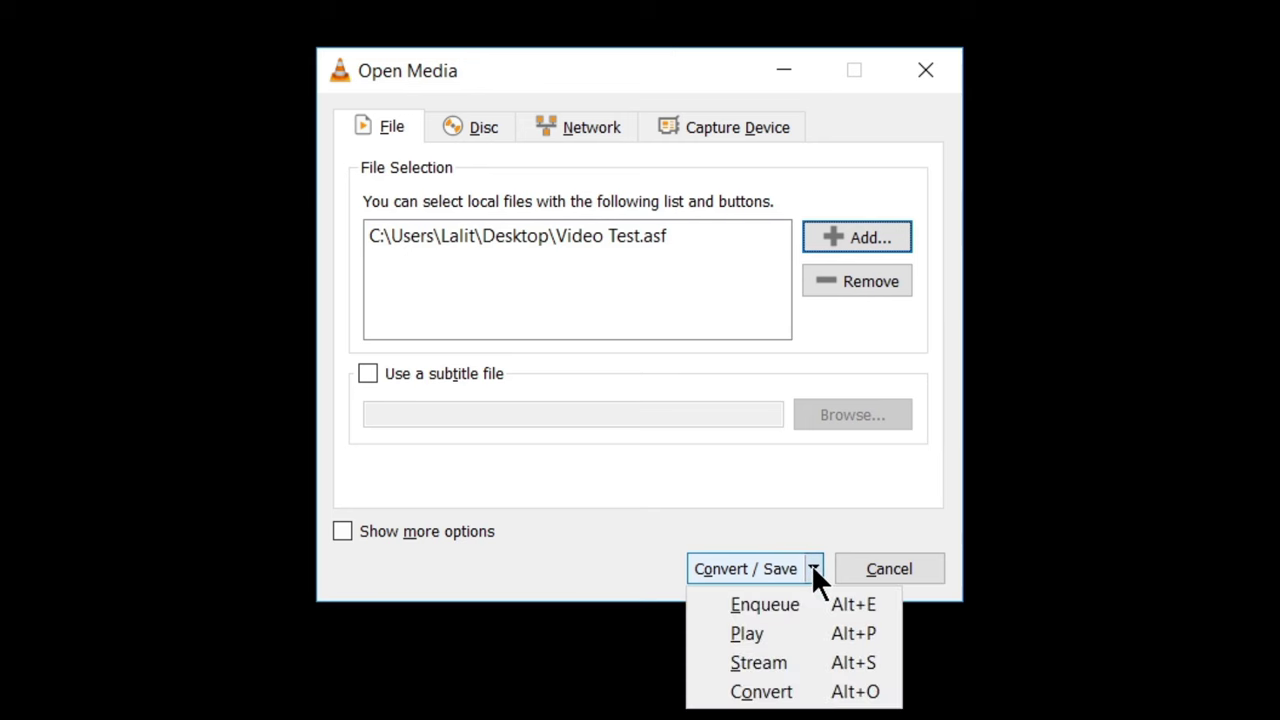
pyautogui.click(766, 697)
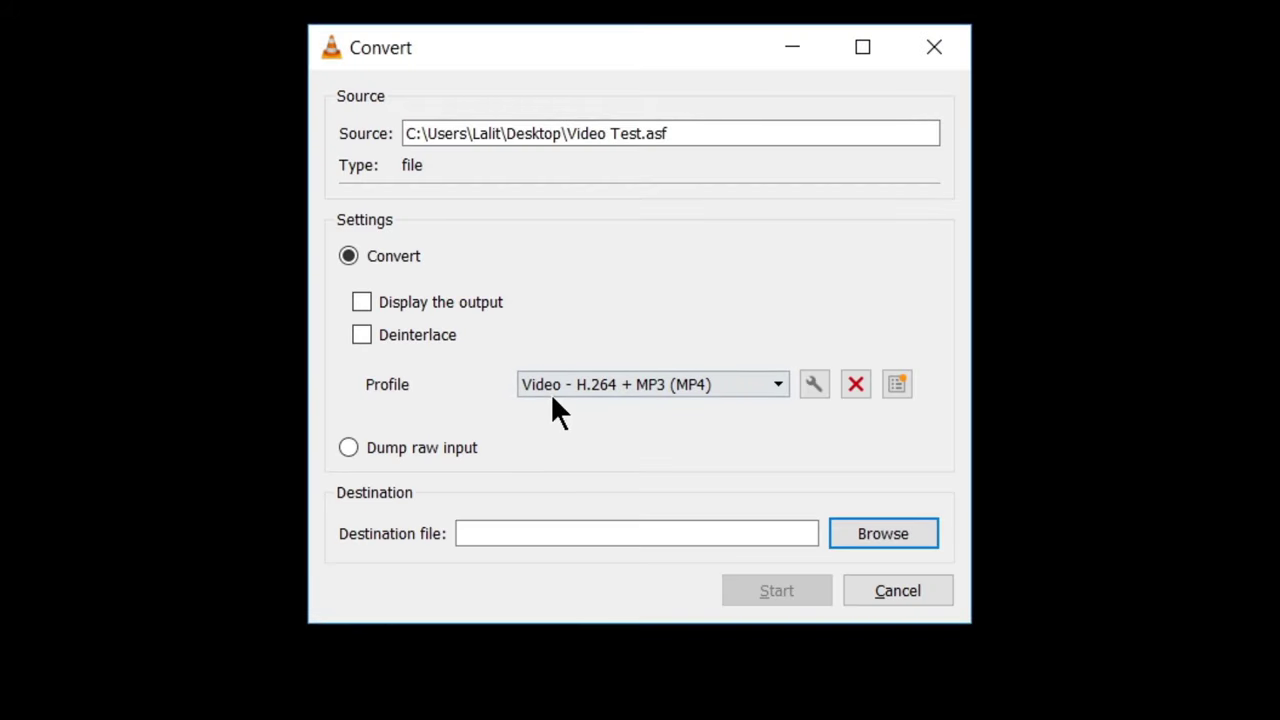
# Look through the available conversion profiles, keeping Video - H.264 + MP3 (MP4) selected
pyautogui.click(752, 388)
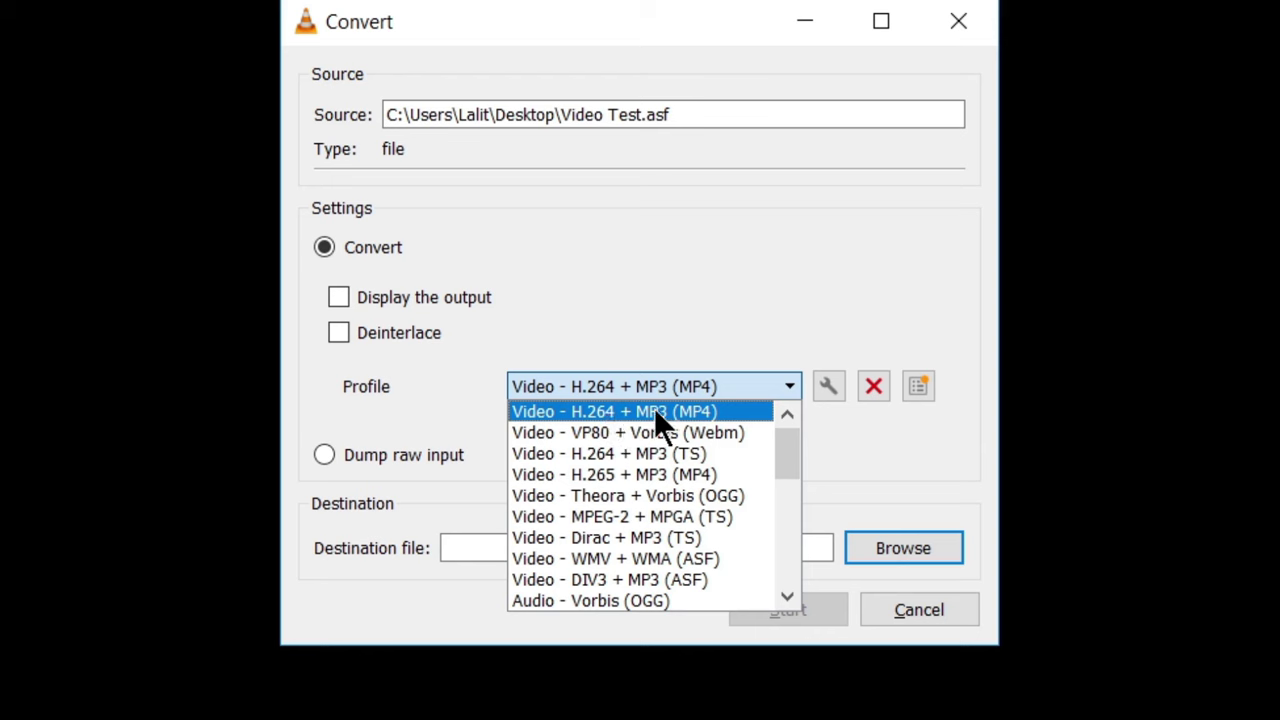
pyautogui.moveTo(781, 442)
pyautogui.mouseDown()
pyautogui.moveTo(782, 458)
pyautogui.moveTo(789, 424)
pyautogui.mouseUp()
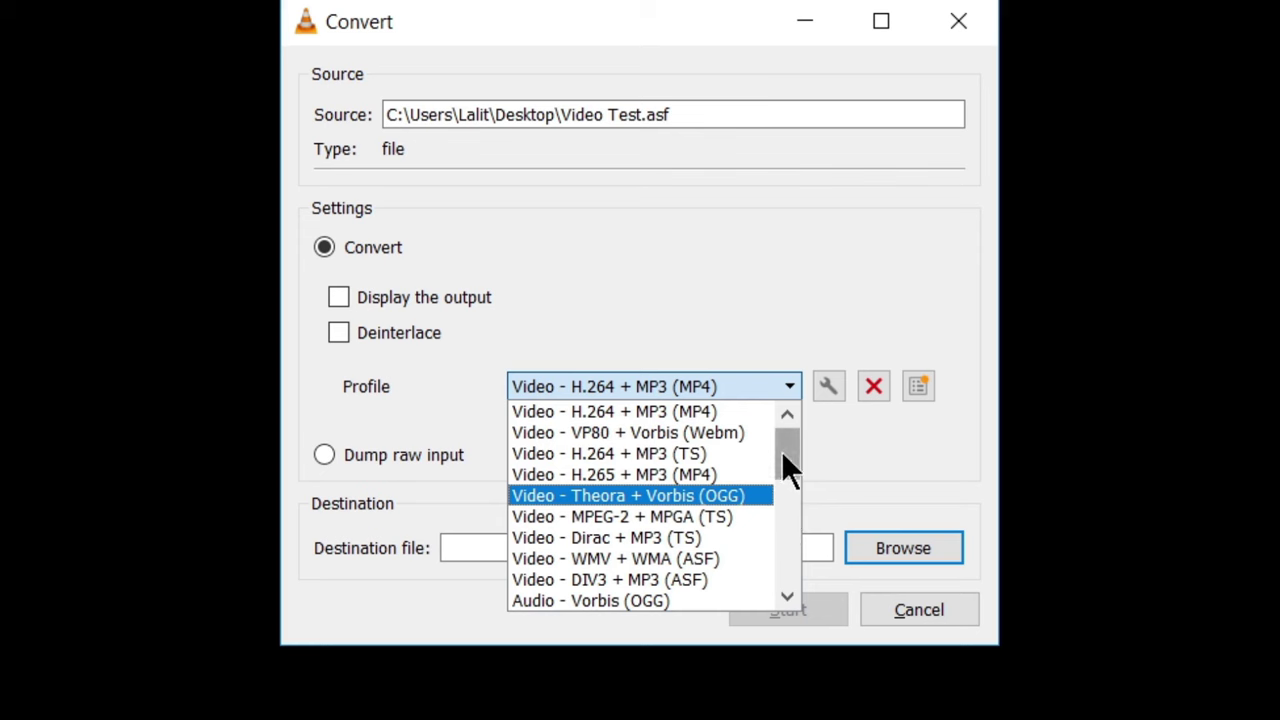
pyautogui.moveTo(782, 452); pyautogui.dragTo(784, 539)
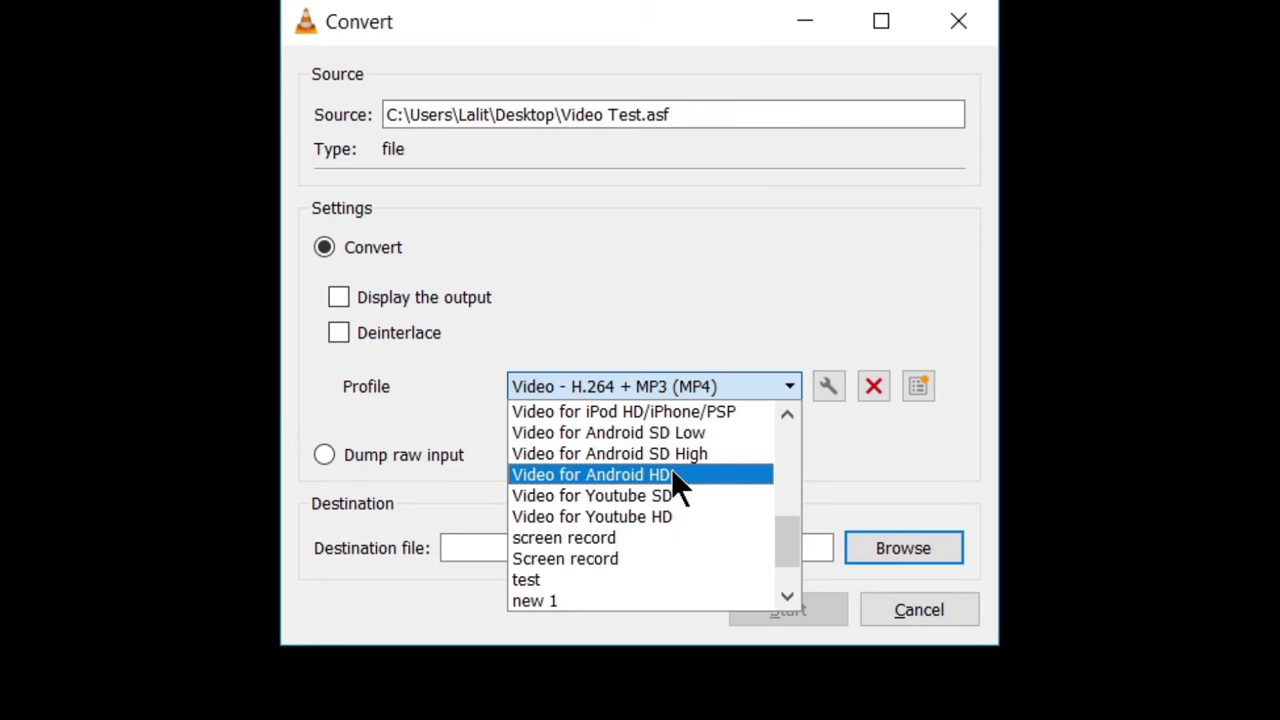
pyautogui.moveTo(786, 543); pyautogui.dragTo(780, 443)
pyautogui.click(839, 288)
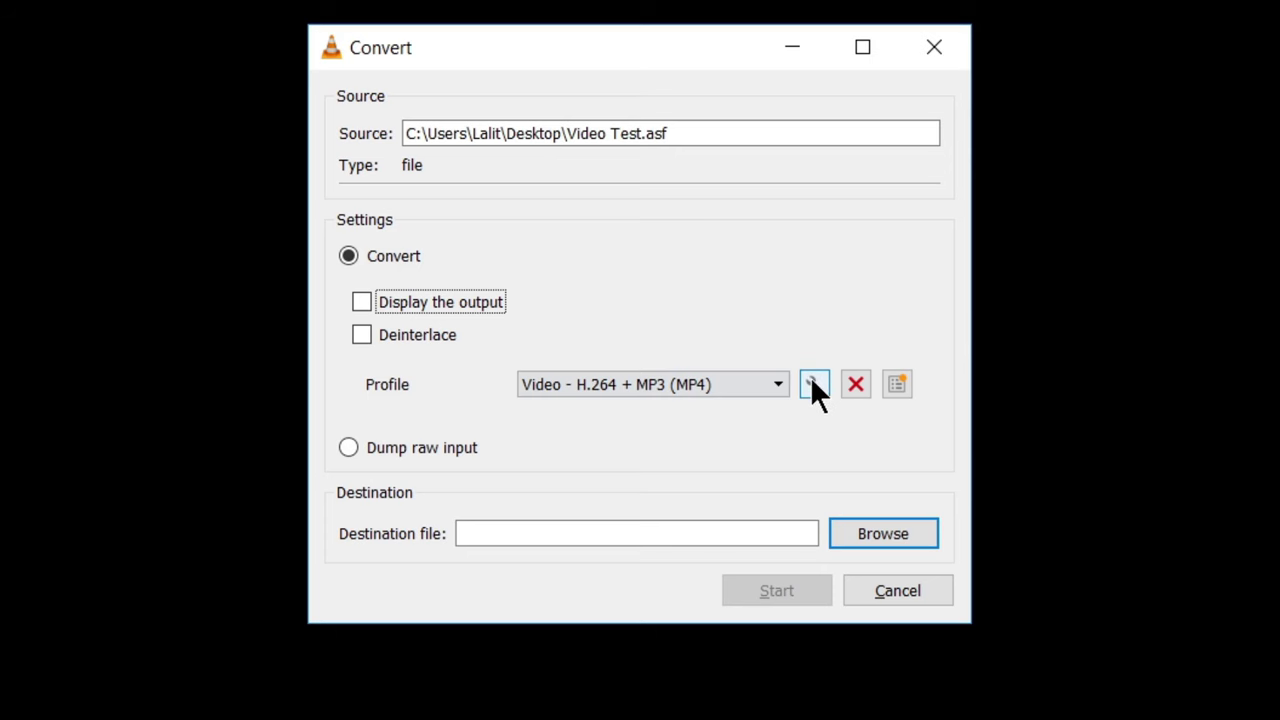
# Open the selected profile for editing, compare the FLV, AVI and MP3 encapsulations, and select MP4/MOV
pyautogui.click(813, 383)
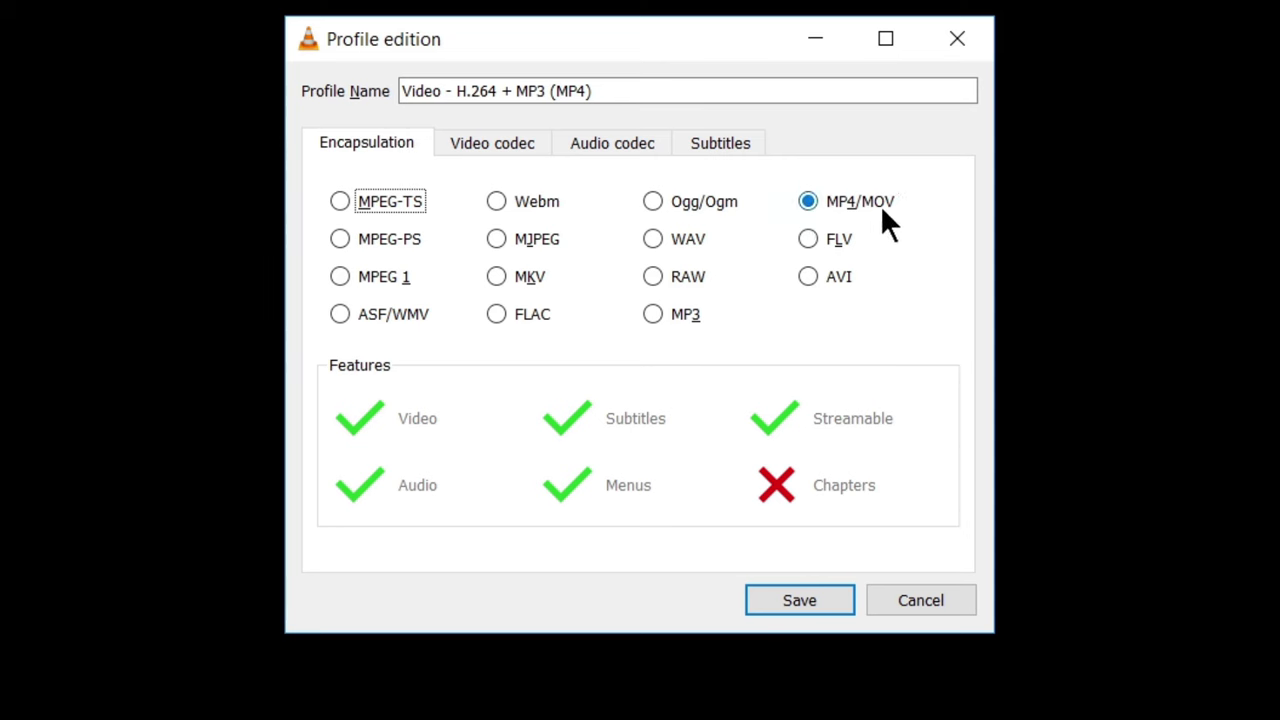
pyautogui.click(806, 237)
pyautogui.click(807, 271)
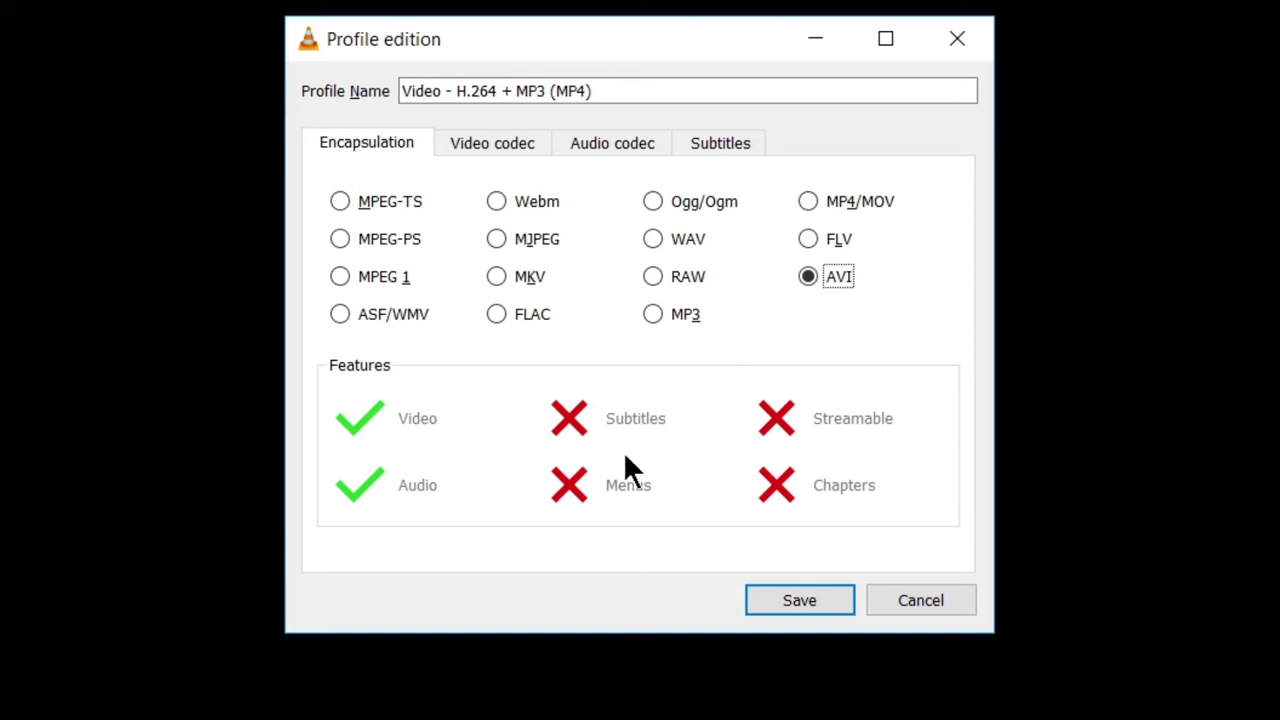
pyautogui.click(807, 203)
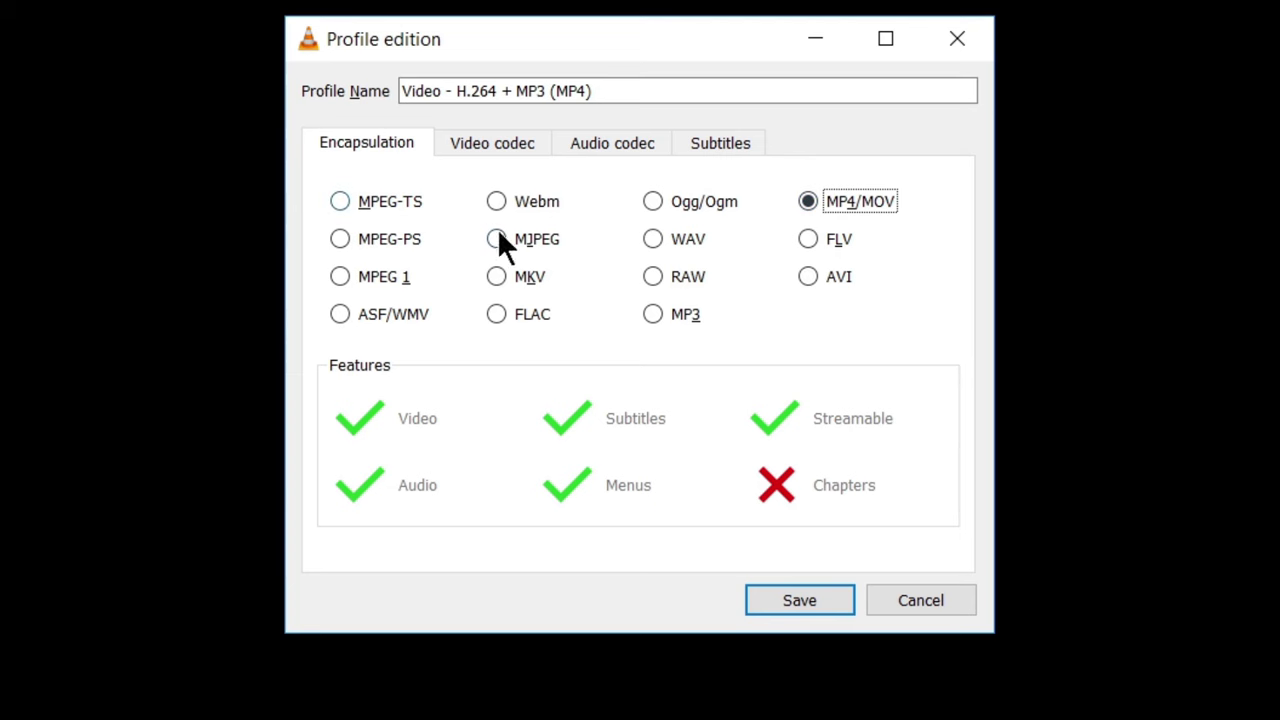
pyautogui.click(651, 313)
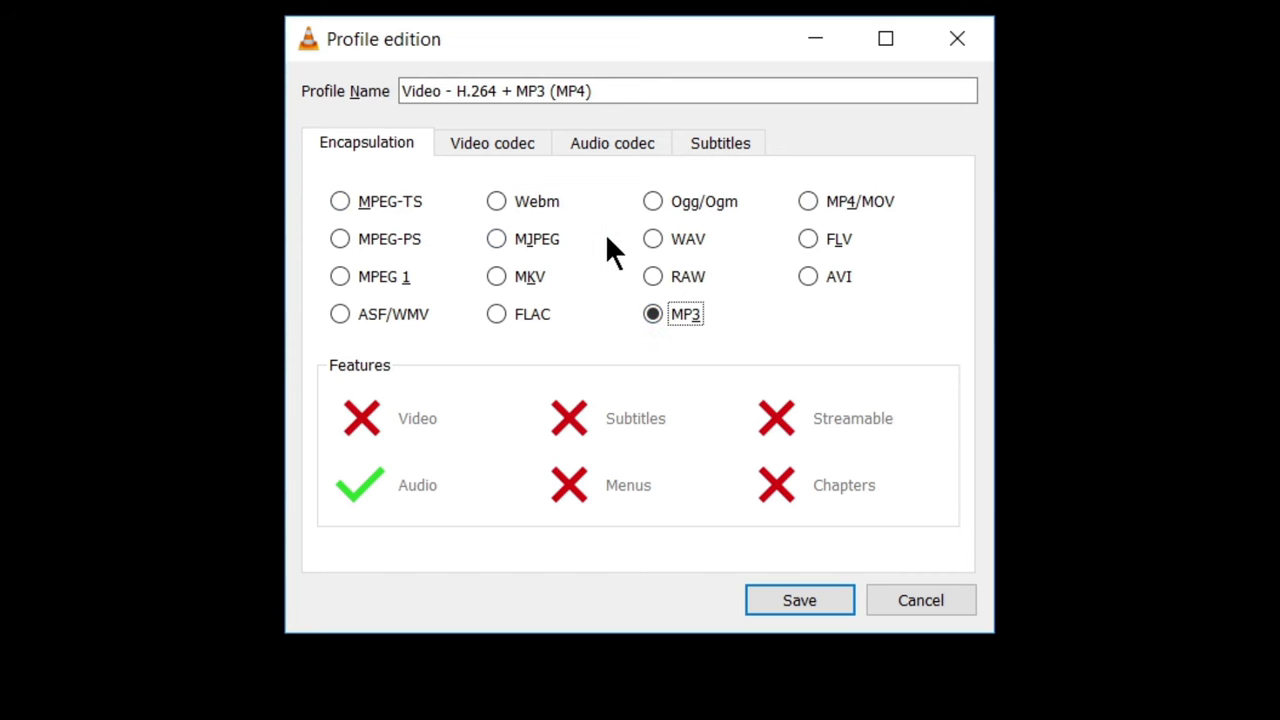
pyautogui.click(808, 205)
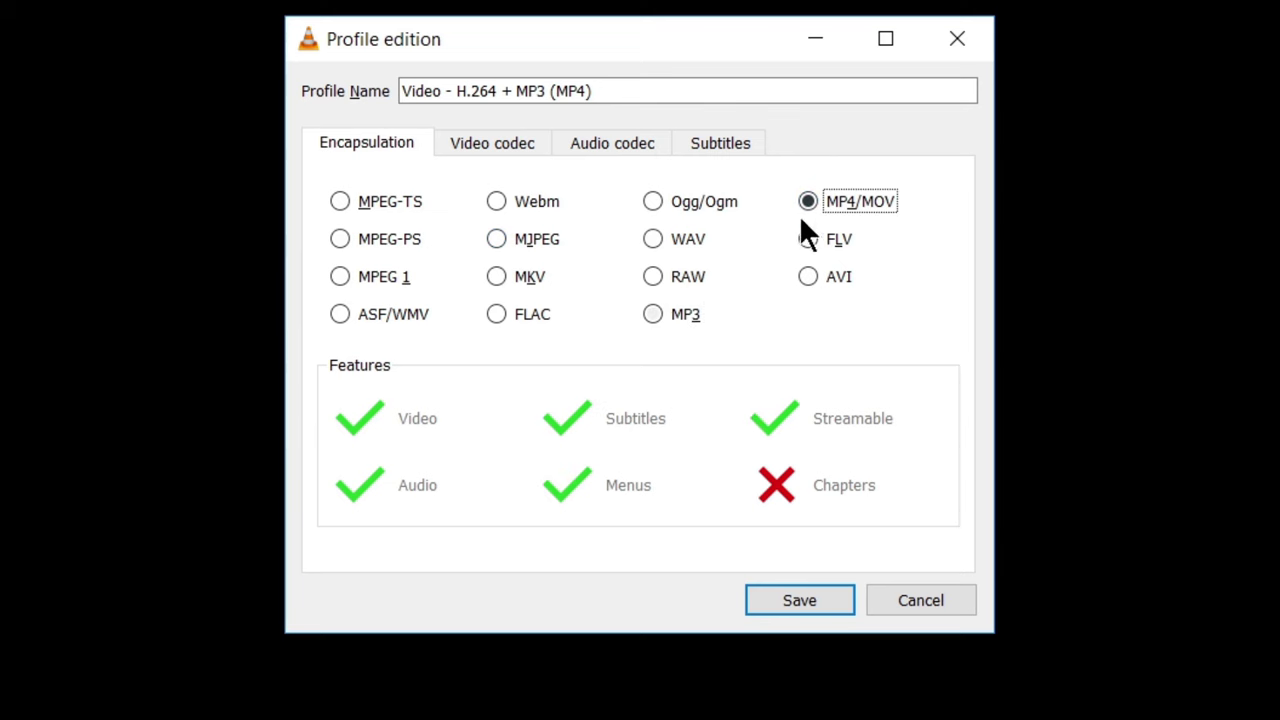
# Choose H-264 as the profile's video codec
pyautogui.click(483, 143)
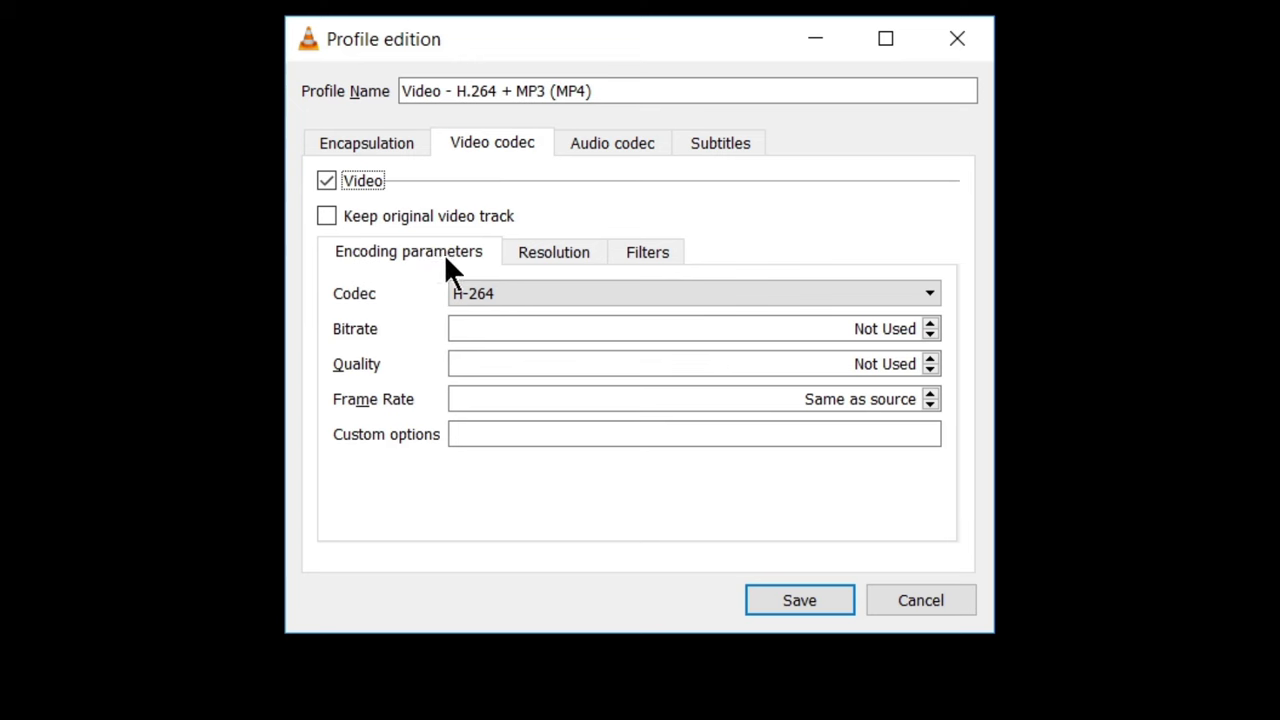
pyautogui.click(556, 294)
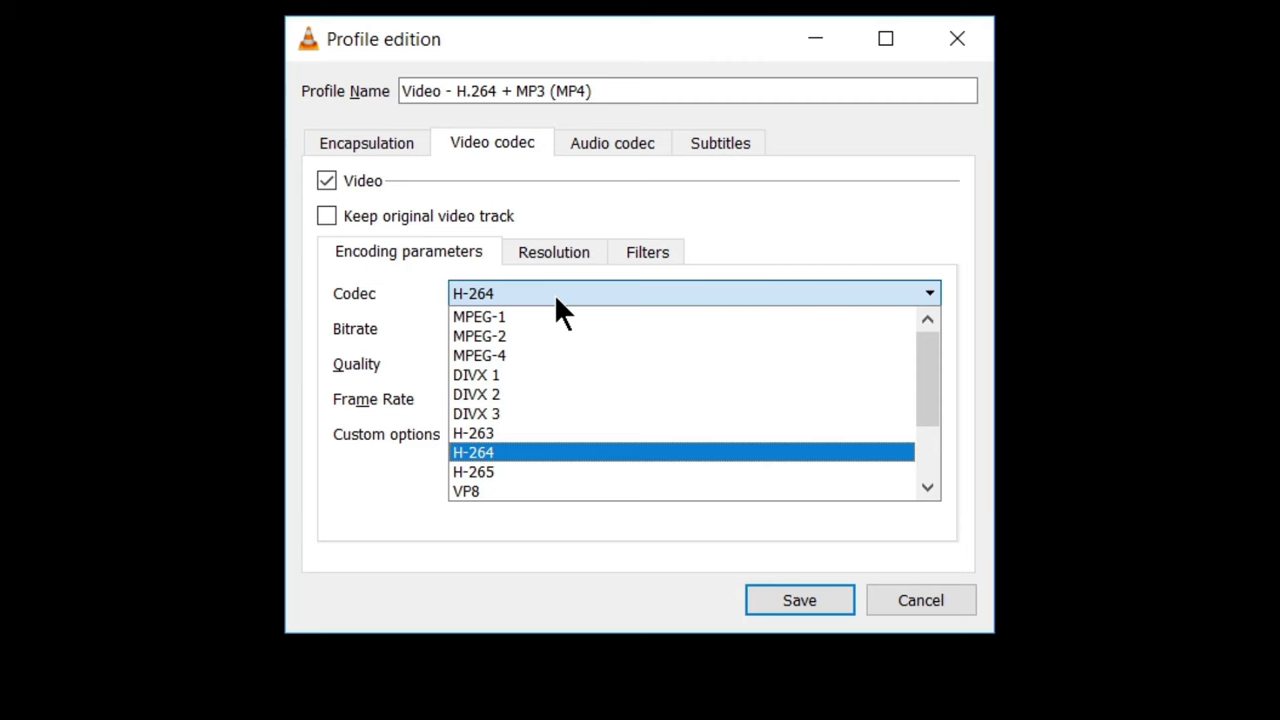
pyautogui.click(477, 452)
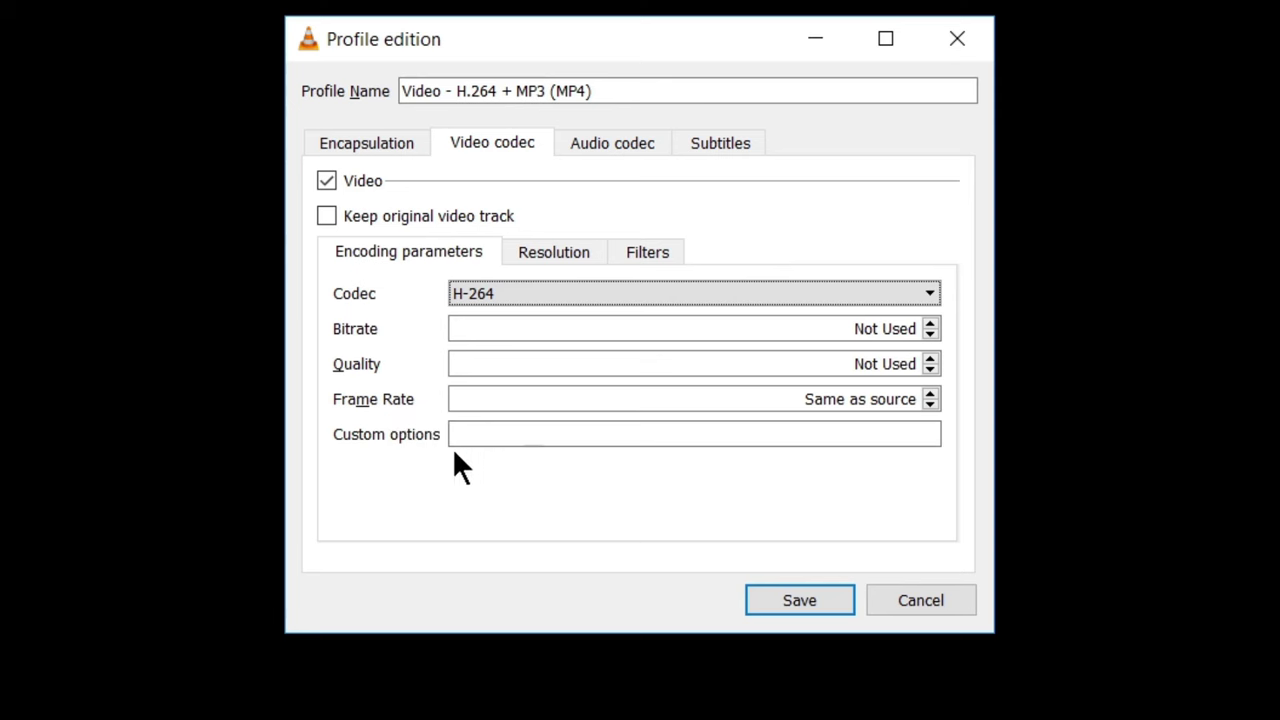
# Review the profile's video resolution settings and the list of video filters
pyautogui.click(556, 250)
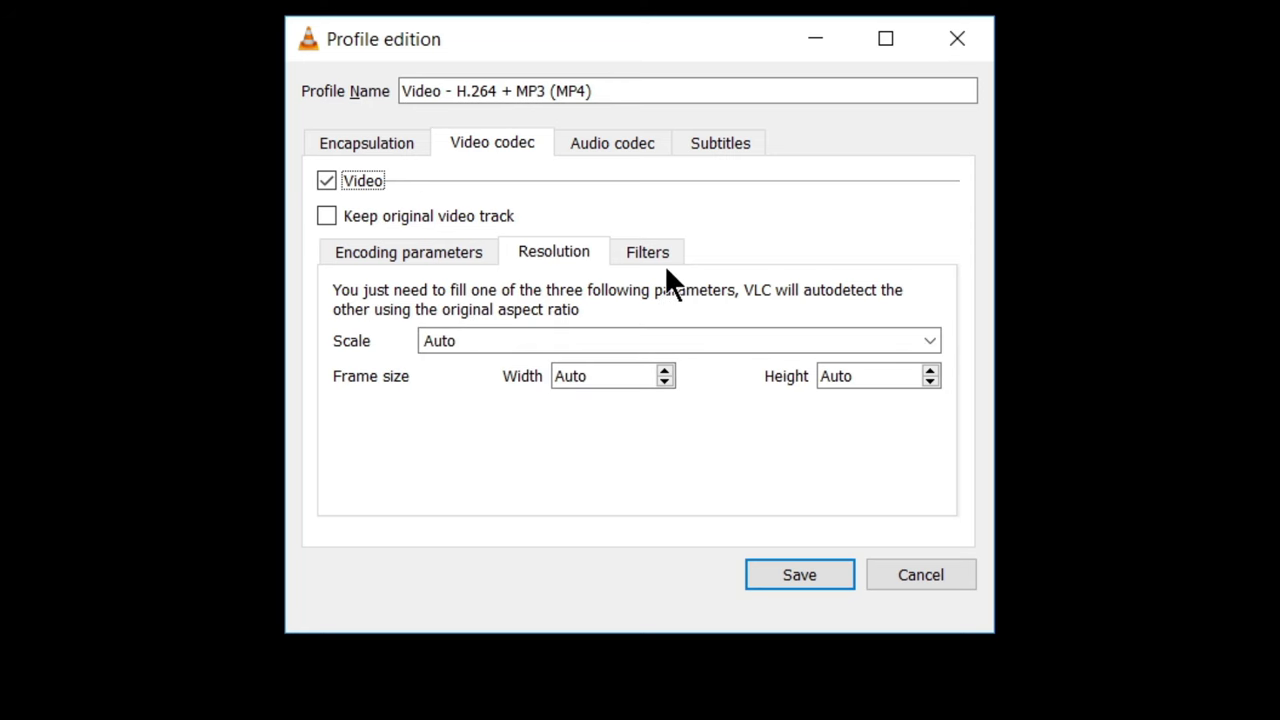
pyautogui.click(636, 254)
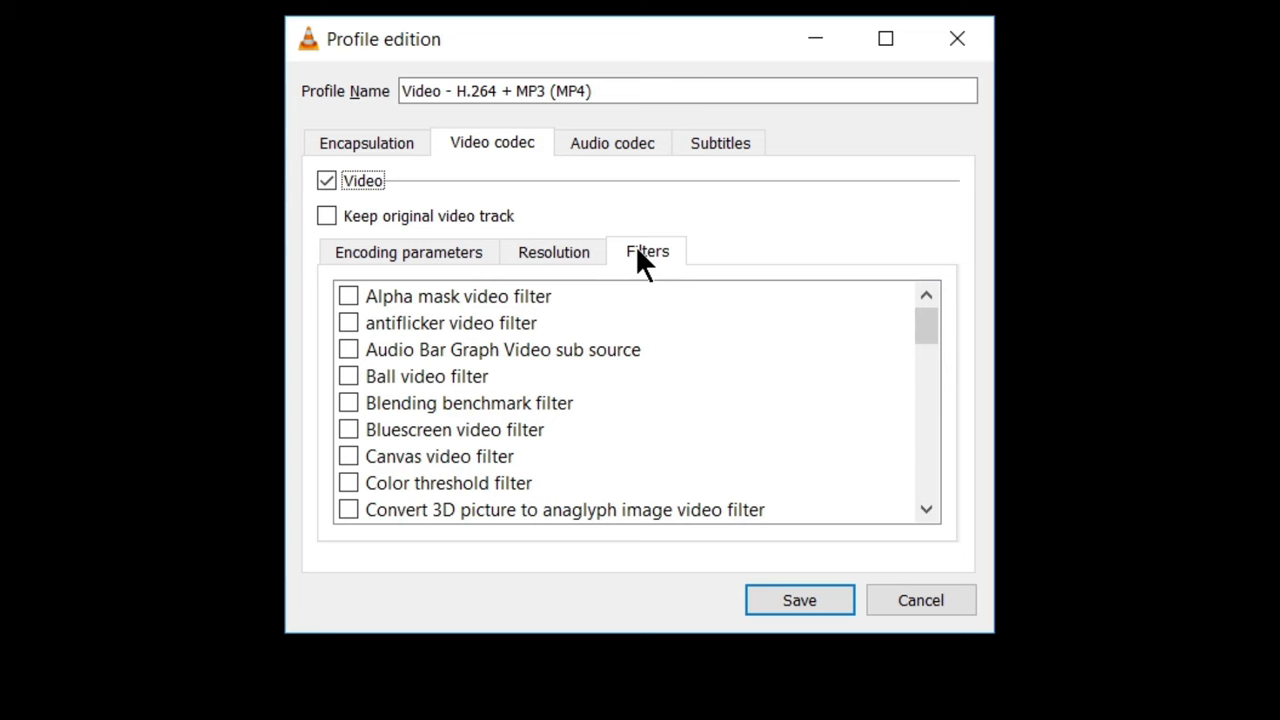
pyautogui.click(920, 315)
pyautogui.moveTo(922, 317)
pyautogui.mouseDown()
pyautogui.moveTo(928, 477)
pyautogui.moveTo(917, 391)
pyautogui.moveTo(928, 320)
pyautogui.mouseUp()
# Choose MP3 as the profile's audio codec and review the available audio filters
pyautogui.click(613, 142)
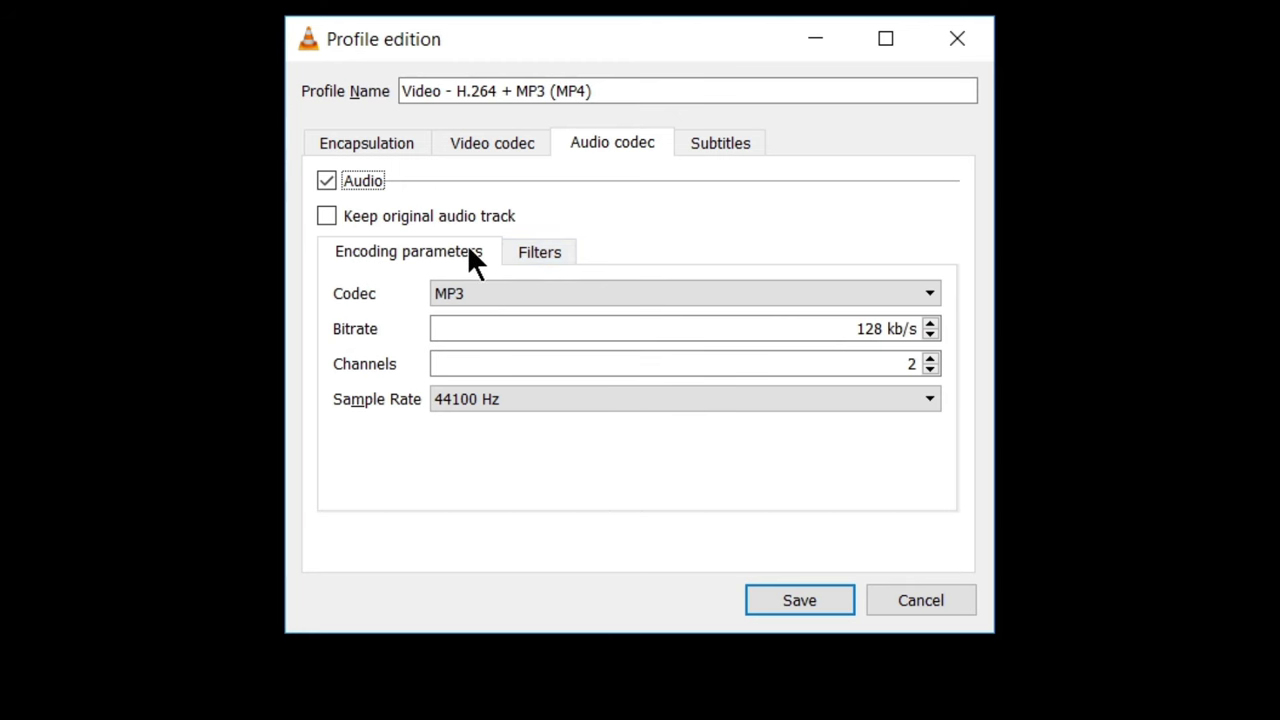
pyautogui.click(540, 290)
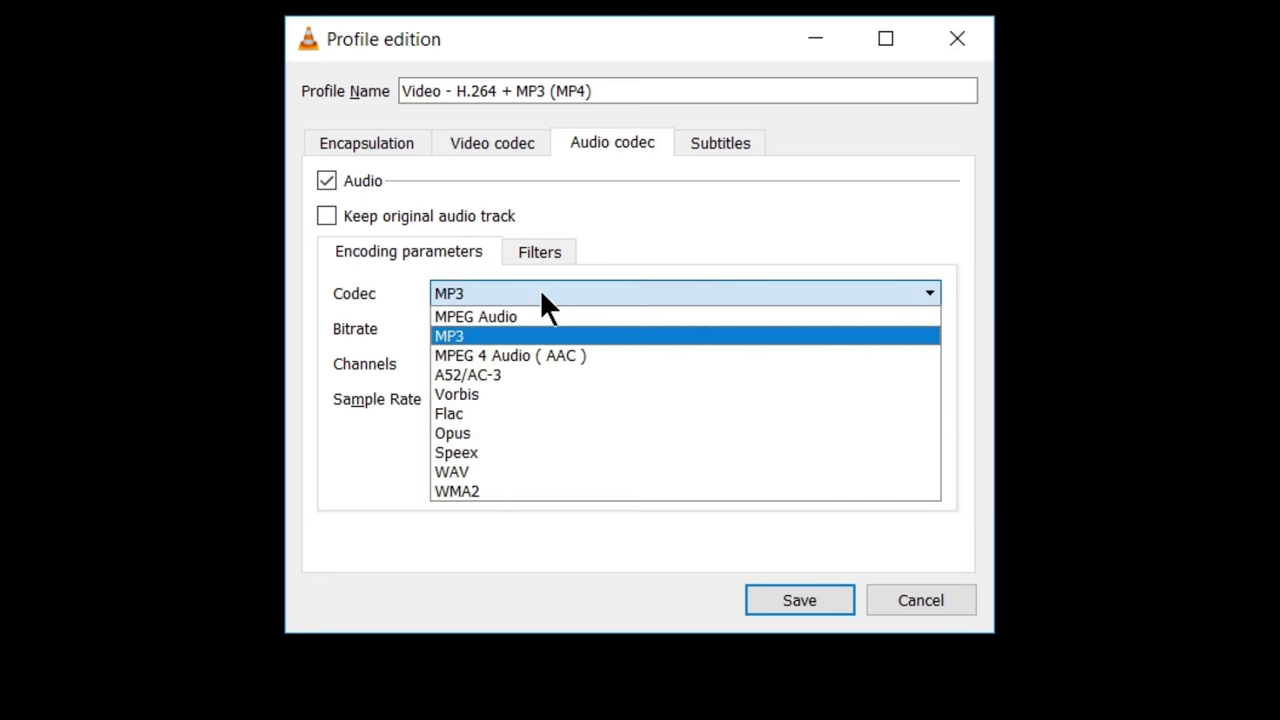
pyautogui.click(458, 335)
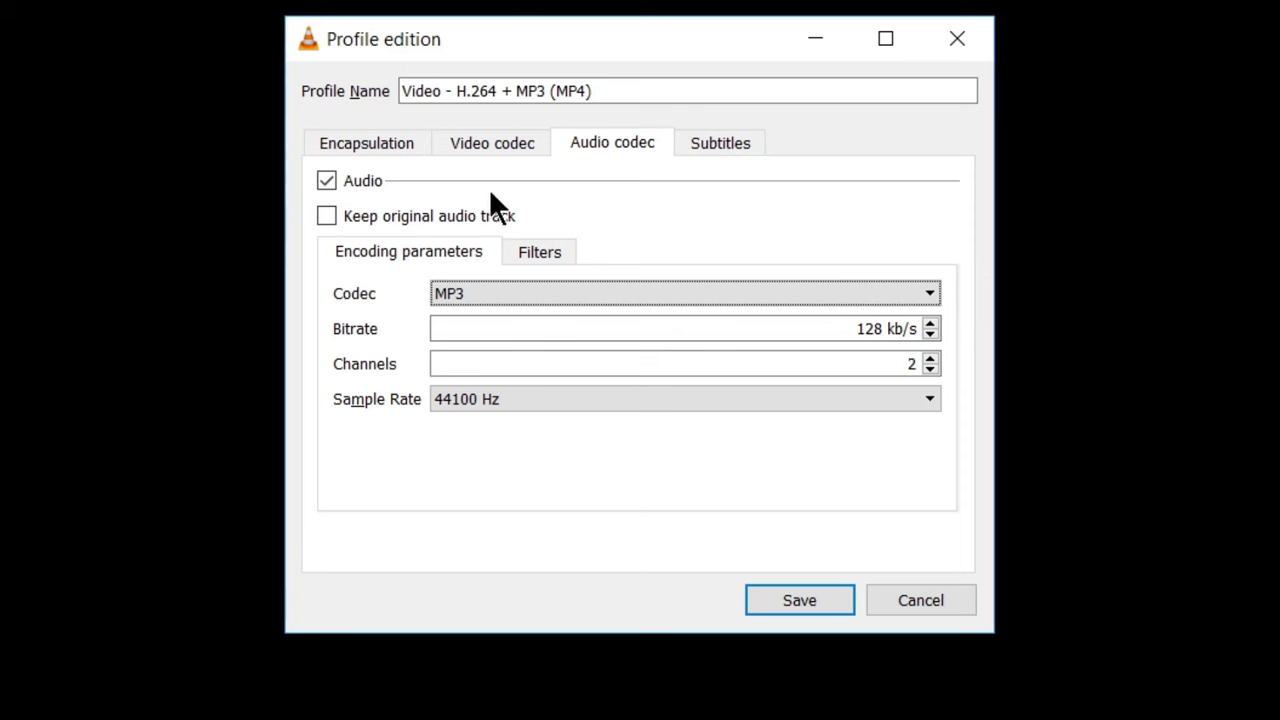
pyautogui.click(540, 254)
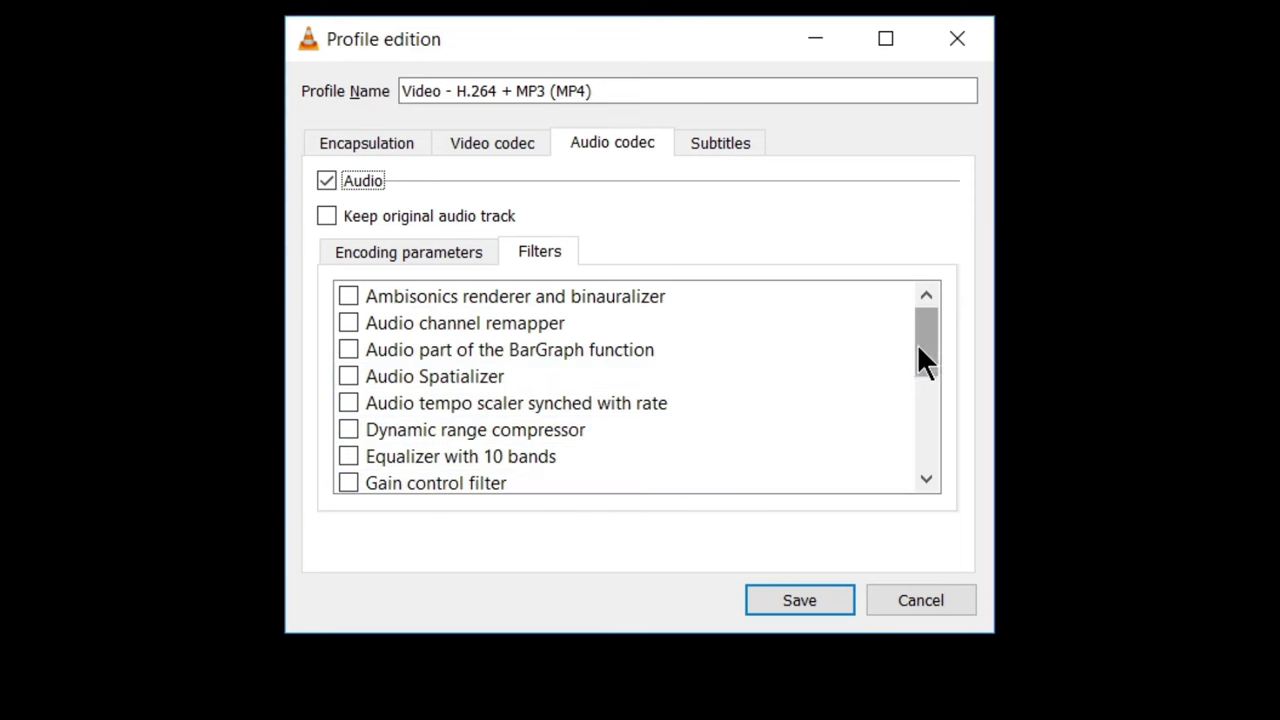
pyautogui.moveTo(920, 355); pyautogui.dragTo(923, 305)
# Enable subtitles in the profile and check the subtitle codec choices, keeping DVB subtitle
pyautogui.click(717, 150)
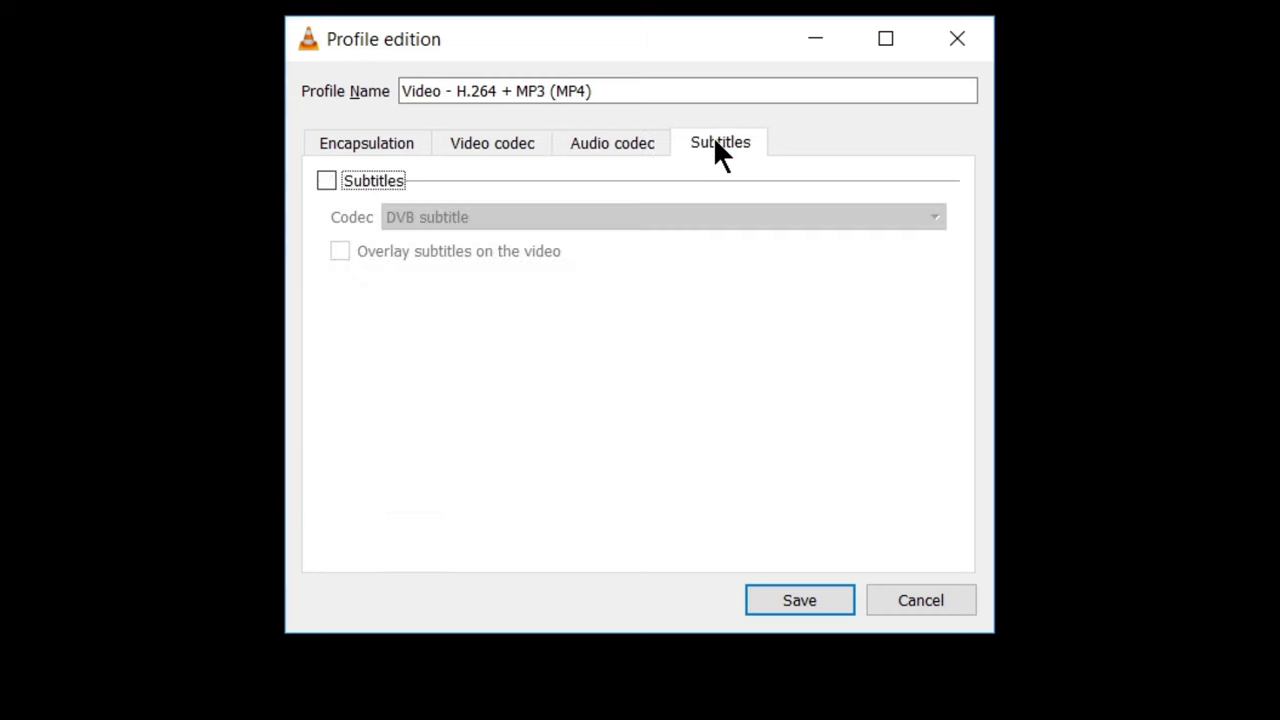
pyautogui.click(324, 182)
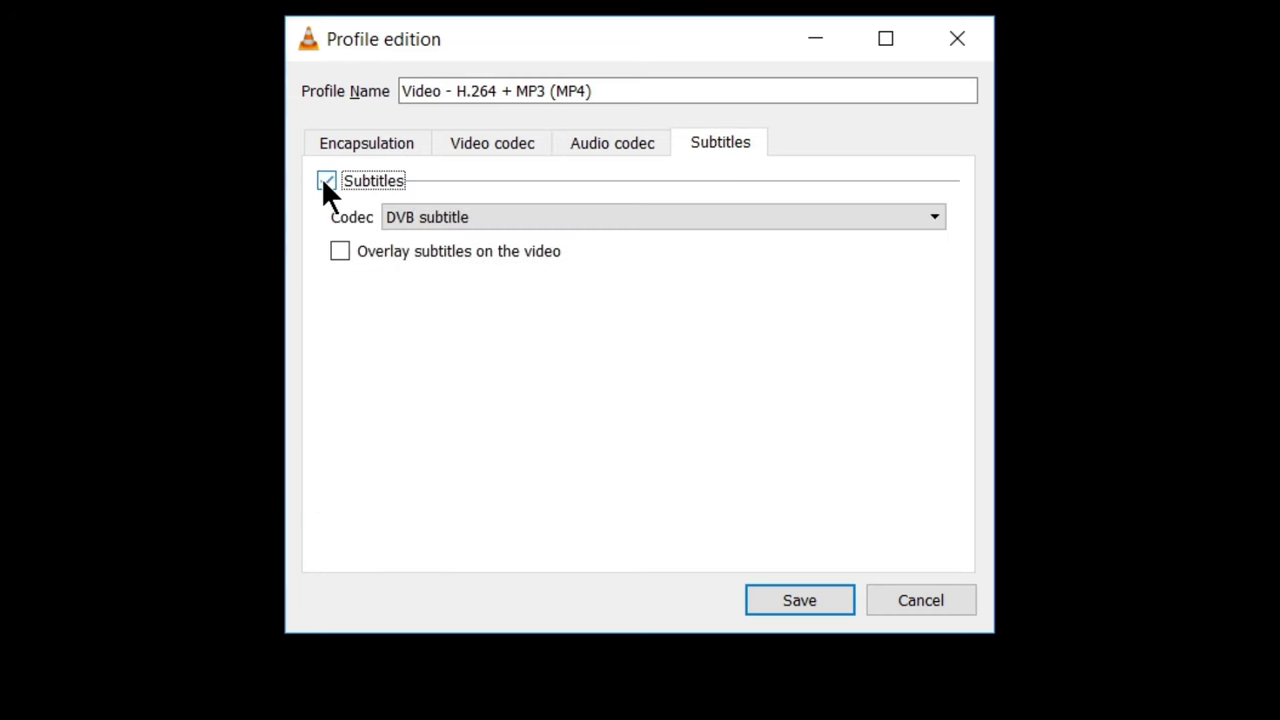
pyautogui.click(477, 222)
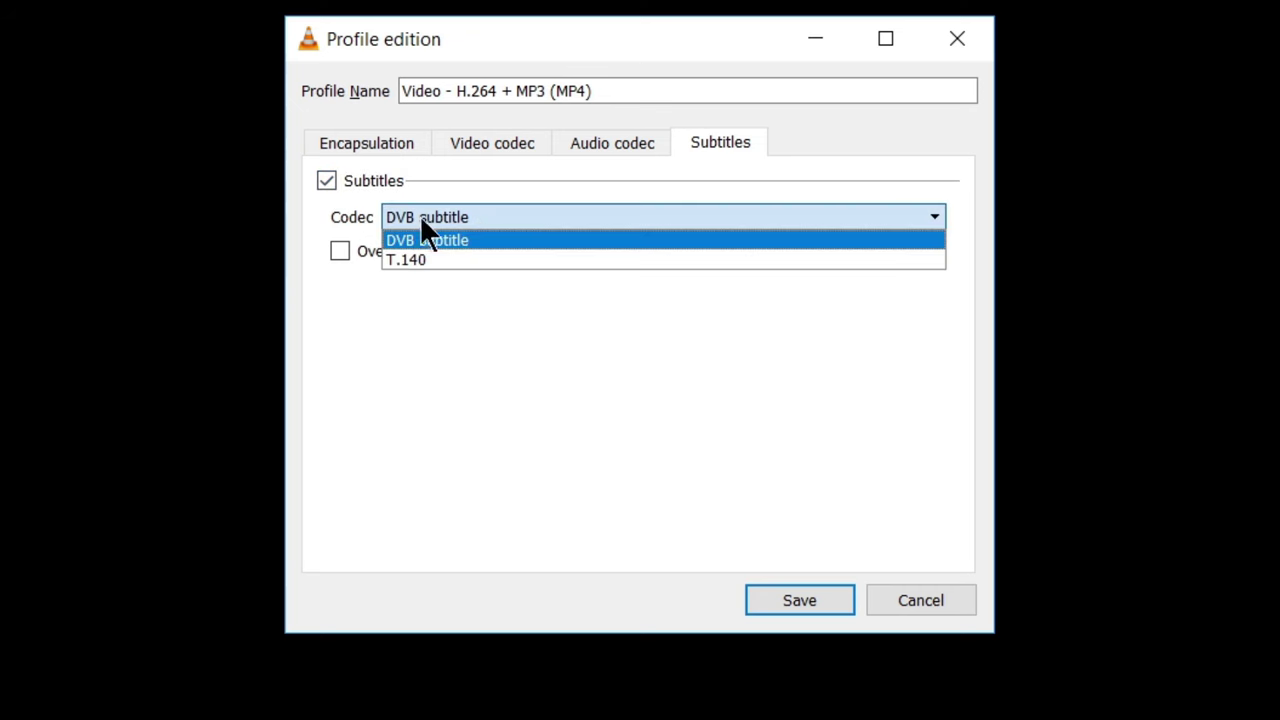
pyautogui.click(434, 308)
# Recheck the profile's encapsulation, video codec, audio codec and subtitle settings, keeping MP4/MOV, and save the profile
pyautogui.click(386, 150)
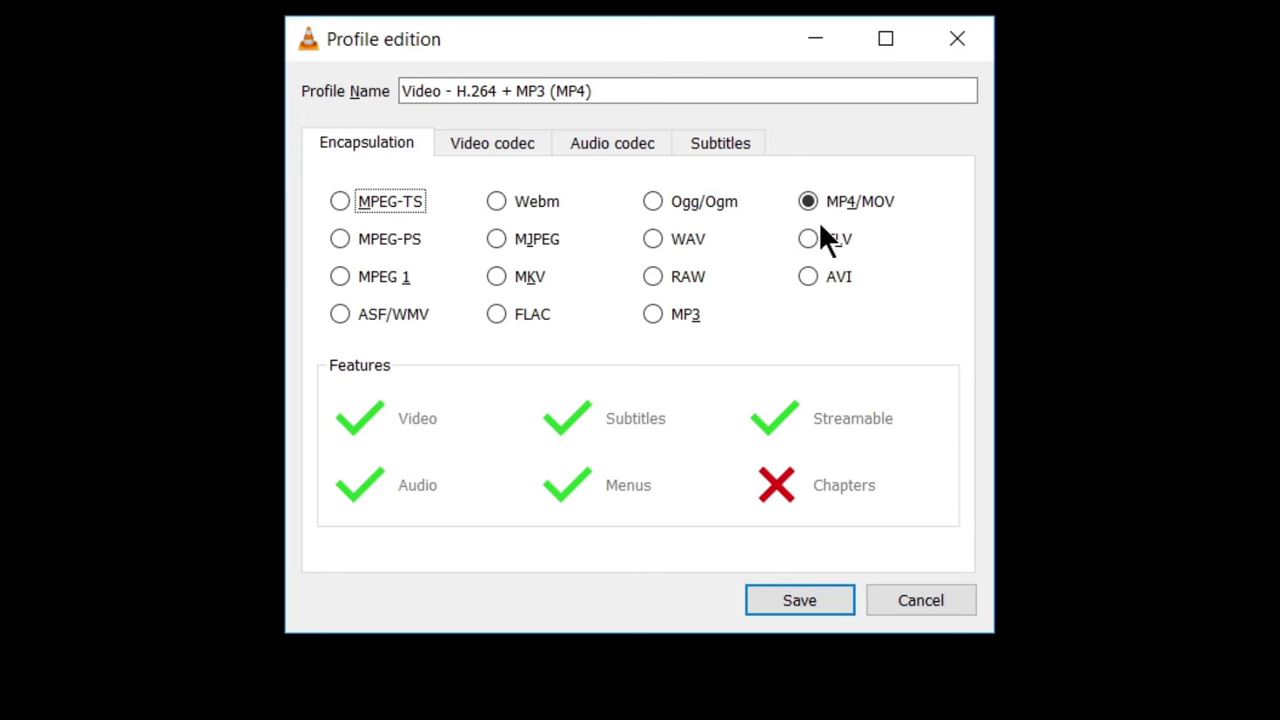
pyautogui.click(501, 141)
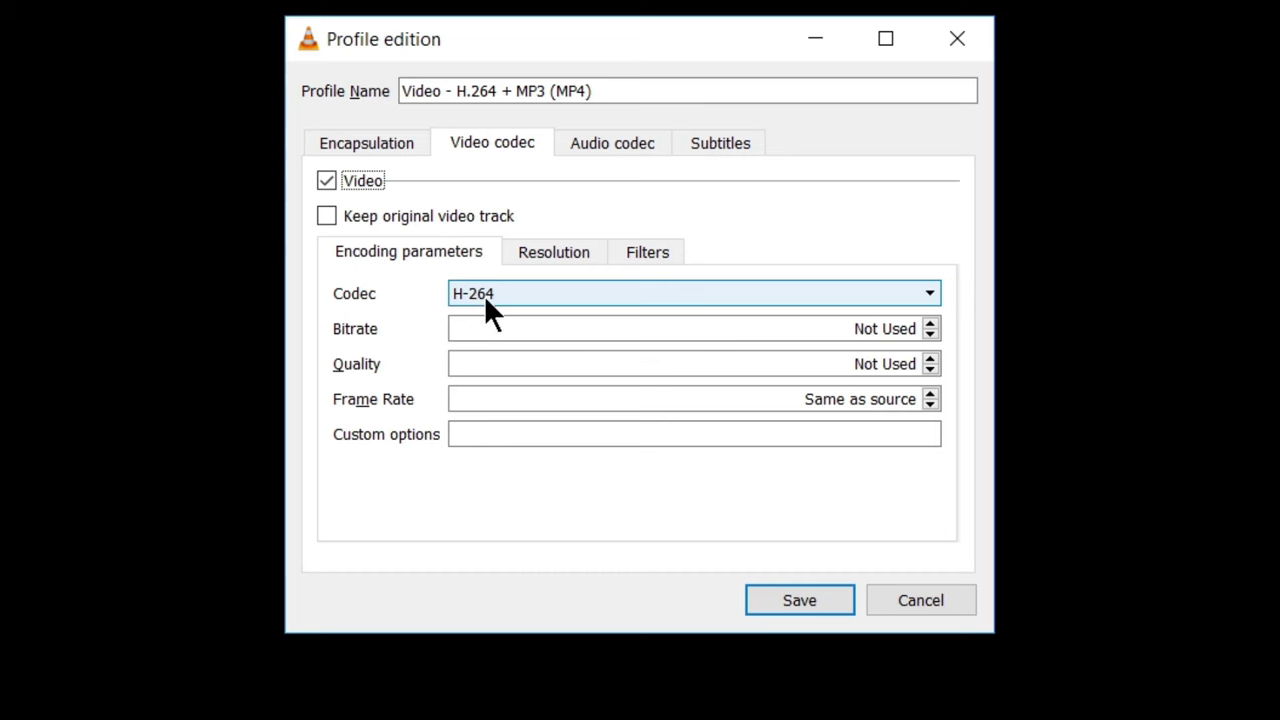
pyautogui.click(610, 136)
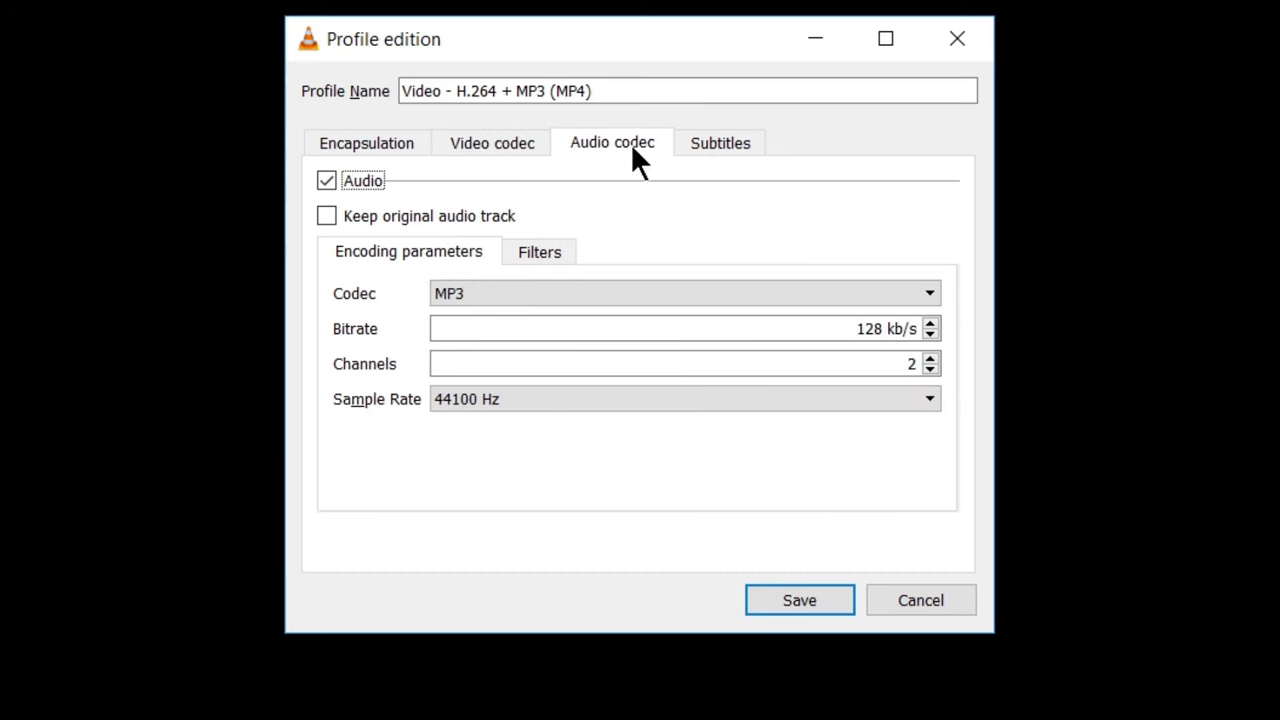
pyautogui.click(727, 145)
pyautogui.click(380, 144)
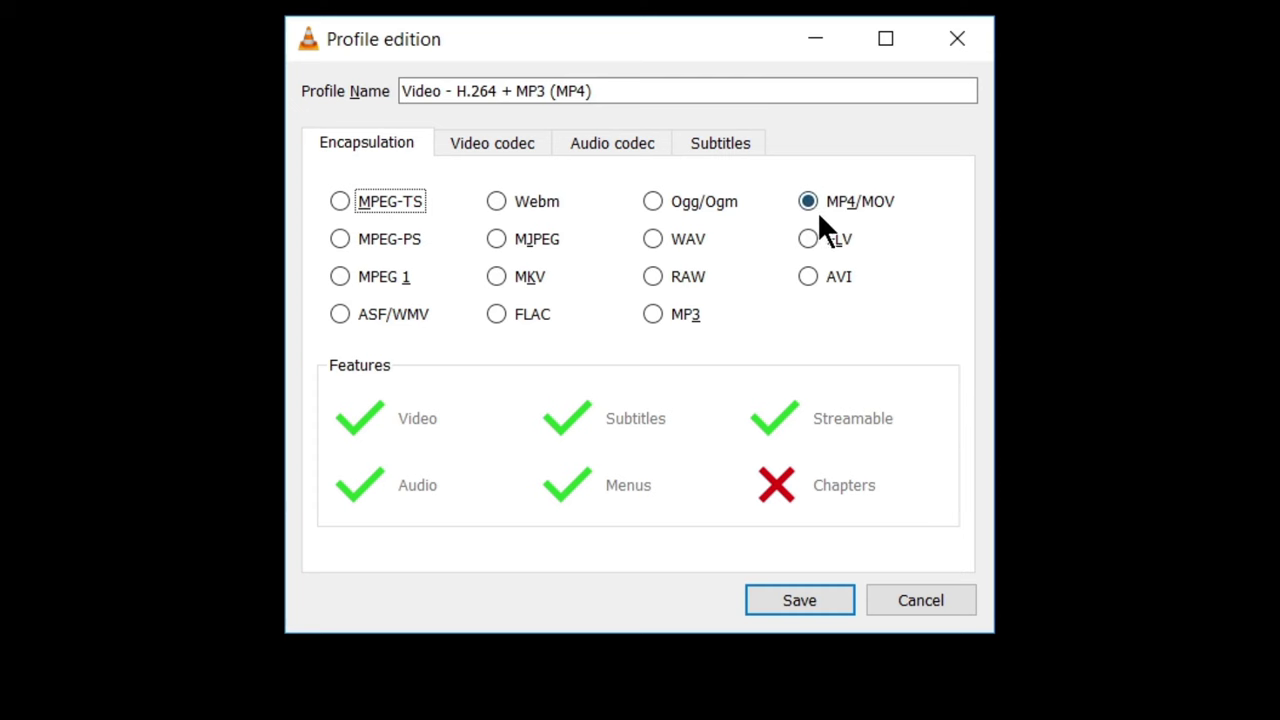
pyautogui.click(785, 597)
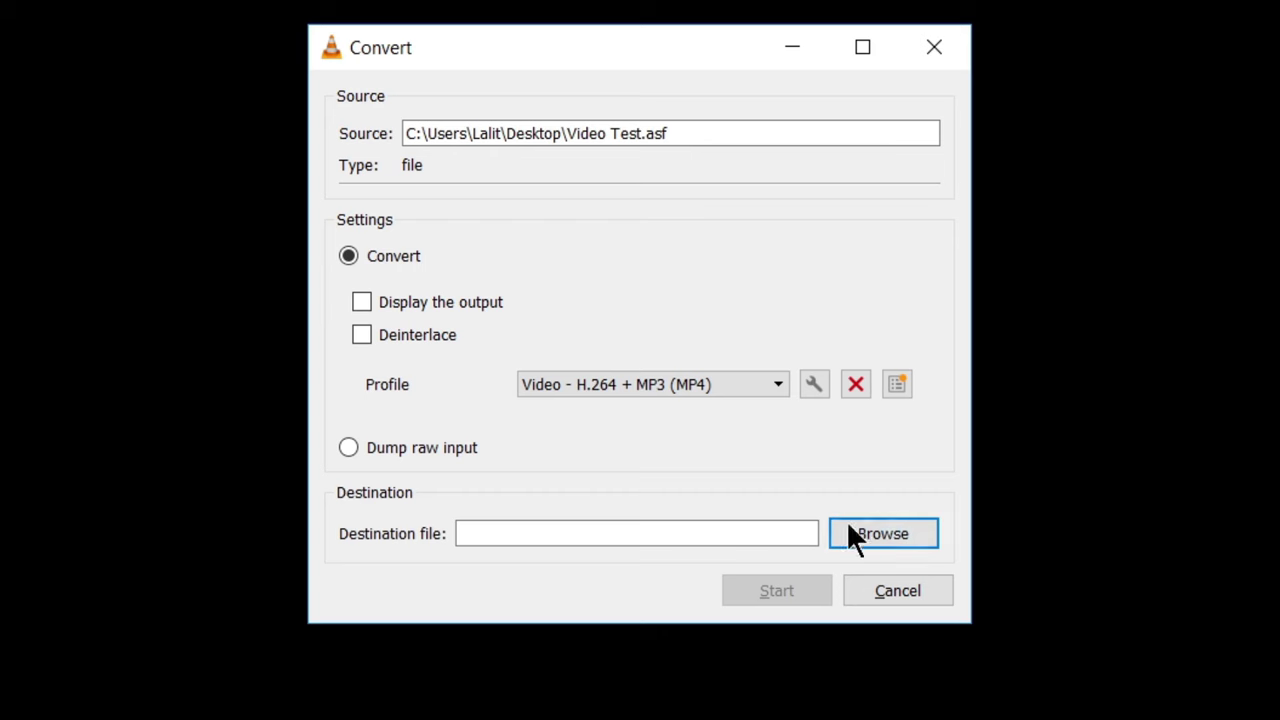
# Set the destination file to Video converted in the Desktop folder as an mp4 container and start the conversion
pyautogui.click(883, 531)
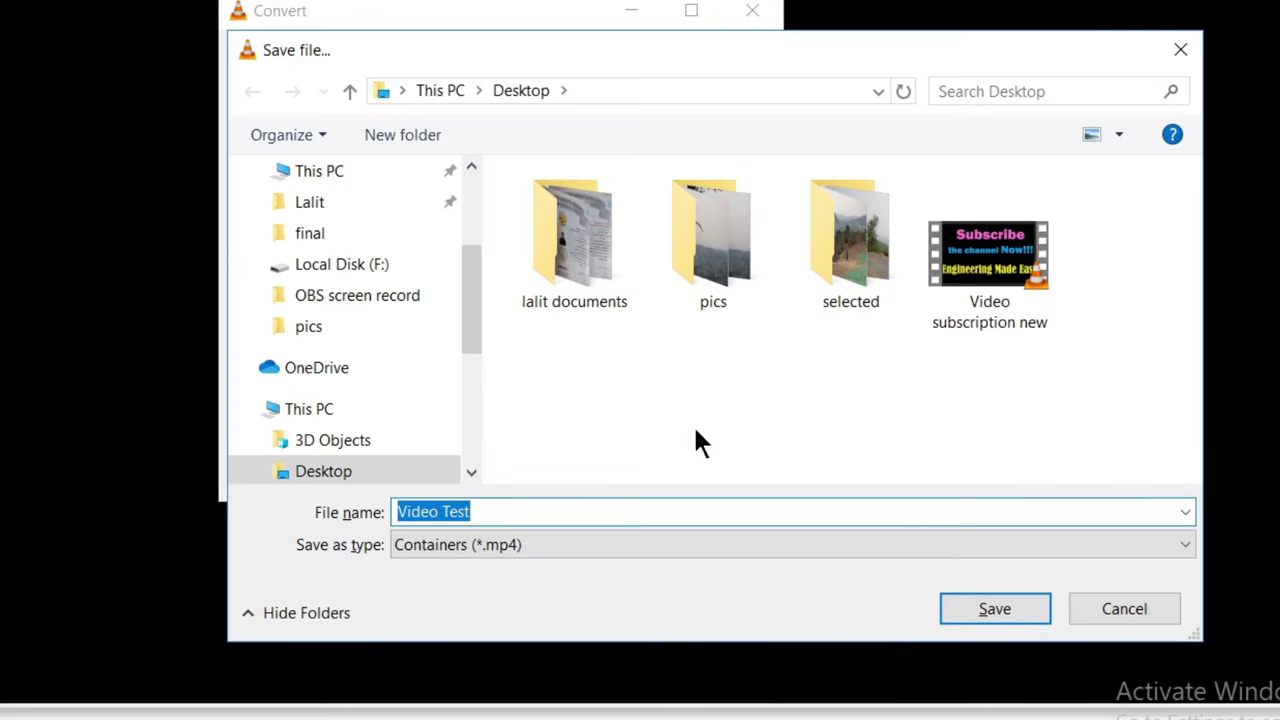
pyautogui.click(508, 512)
pyautogui.click(508, 512)
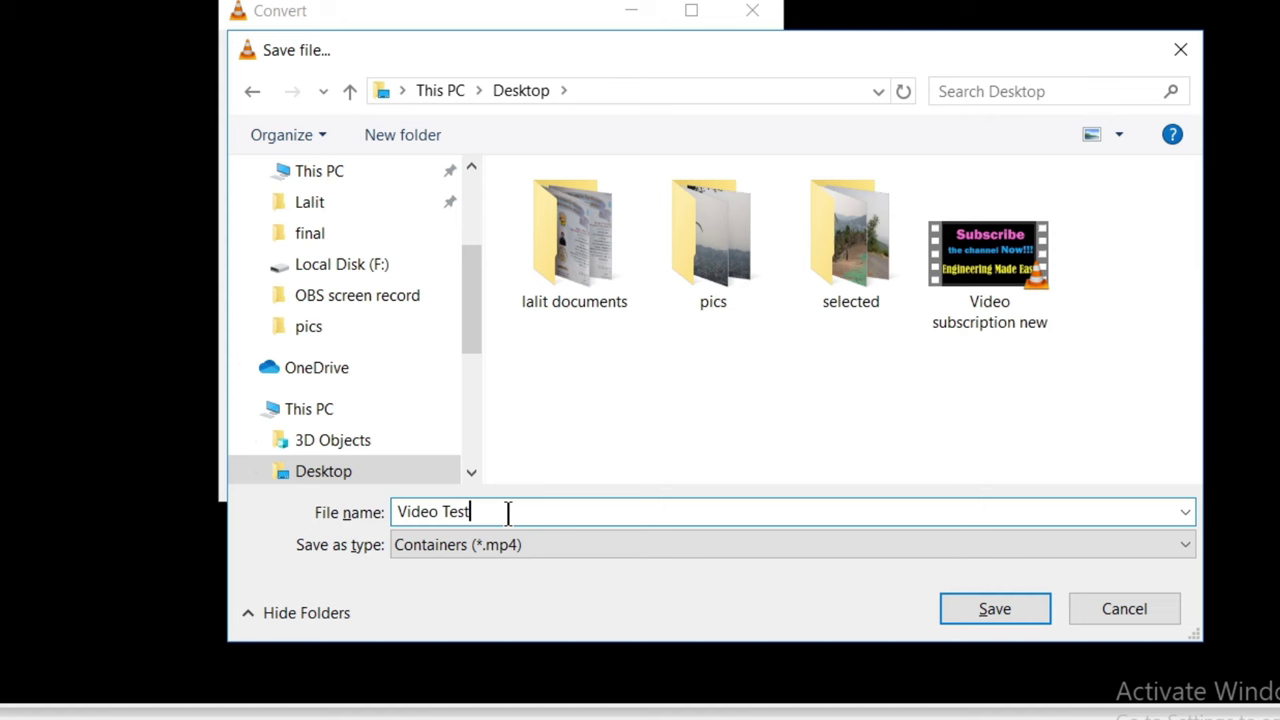
pyautogui.press('BackSpace')
pyautogui.press('BackSpace')
pyautogui.press('BackSpace')
pyautogui.press('BackSpace')
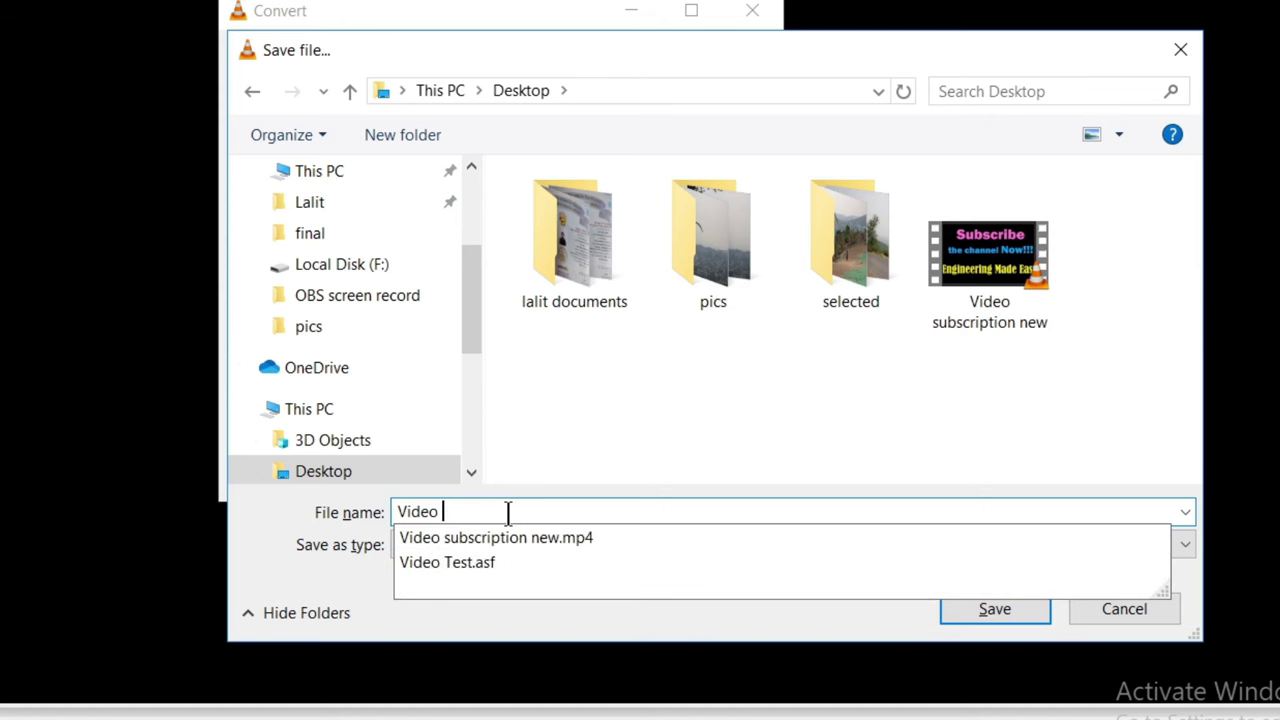
pyautogui.write('convert')
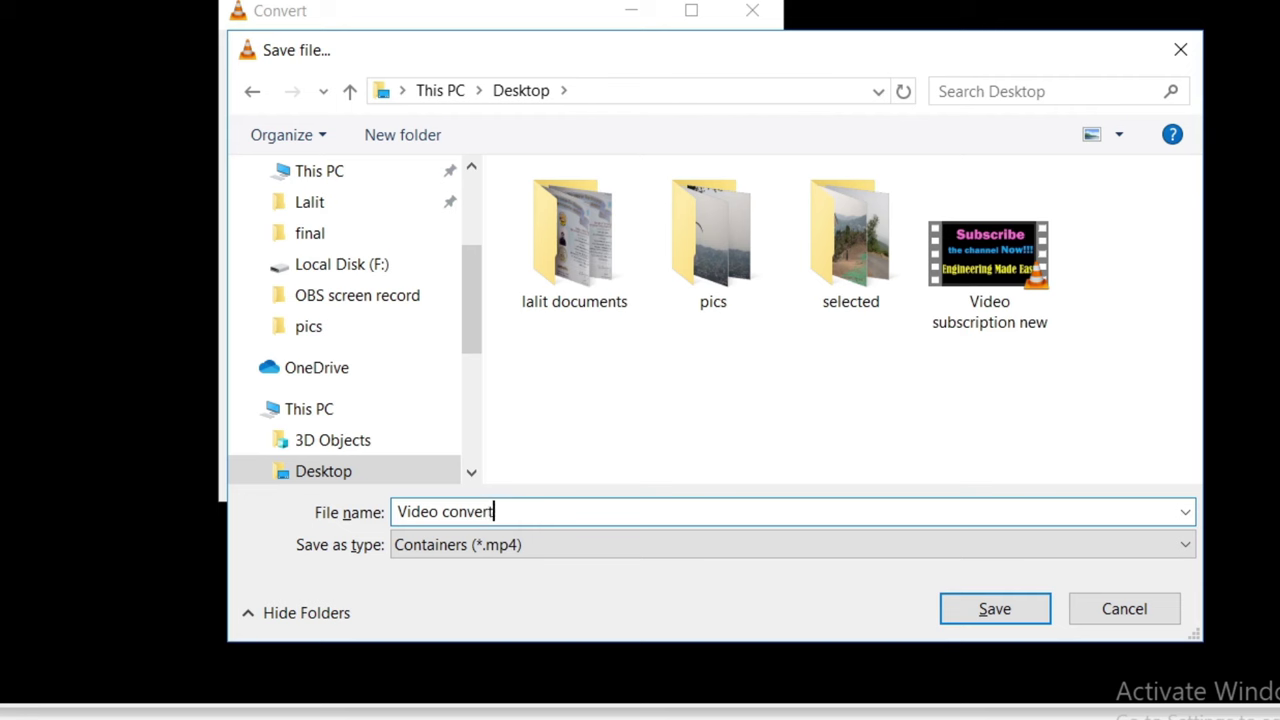
pyautogui.write('ed')
pyautogui.click(966, 604)
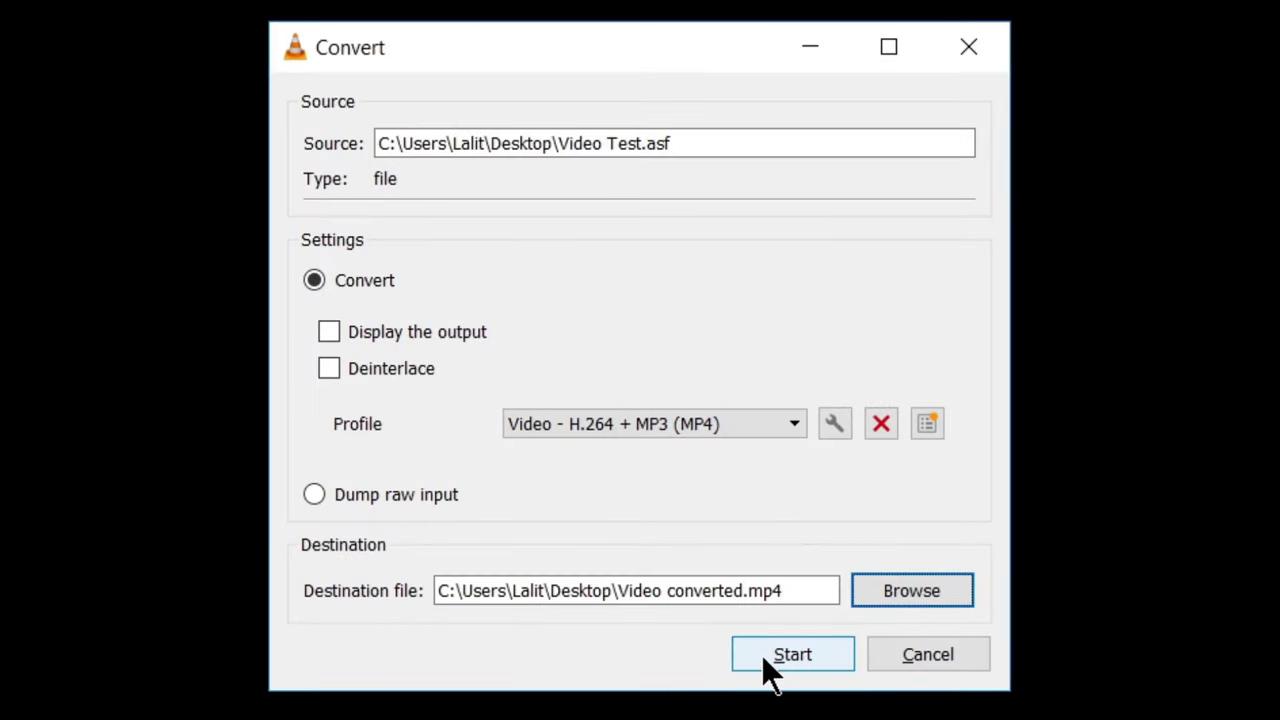
pyautogui.click(802, 656)
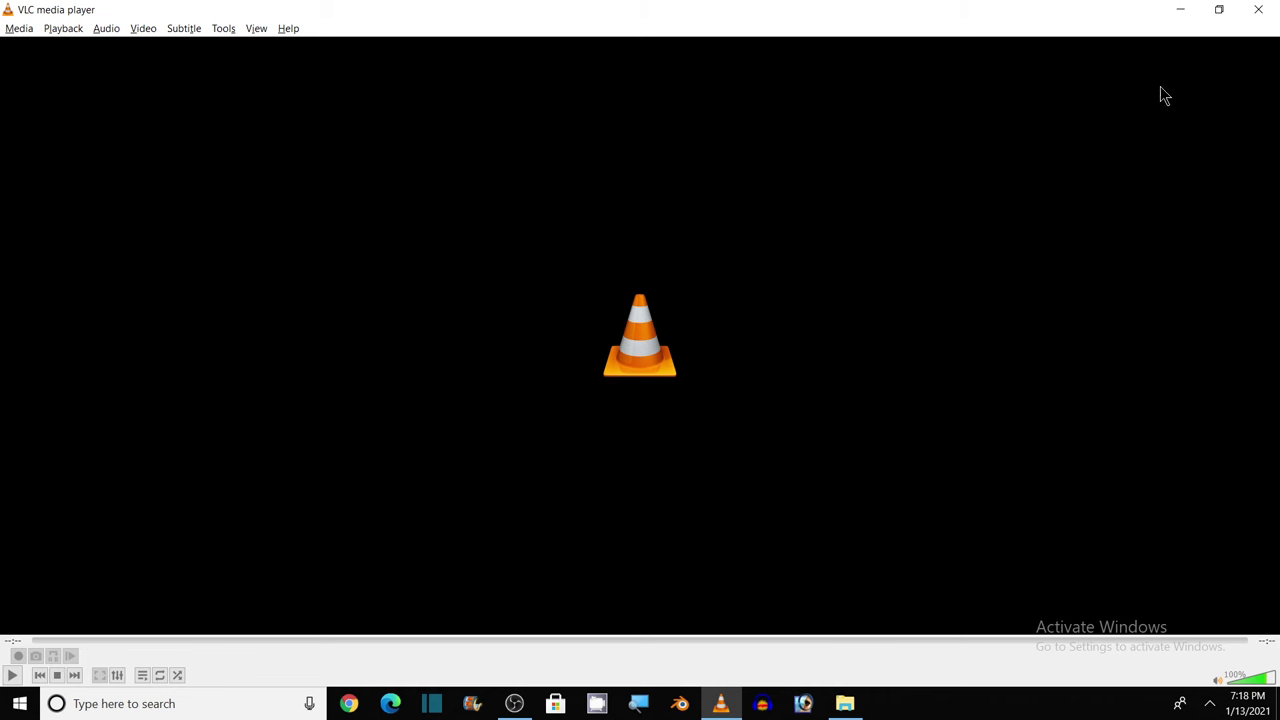
# Minimize the VLC window and compare the type, size and length of Video Test and Video converted on the desktop
pyautogui.click(1180, 16)
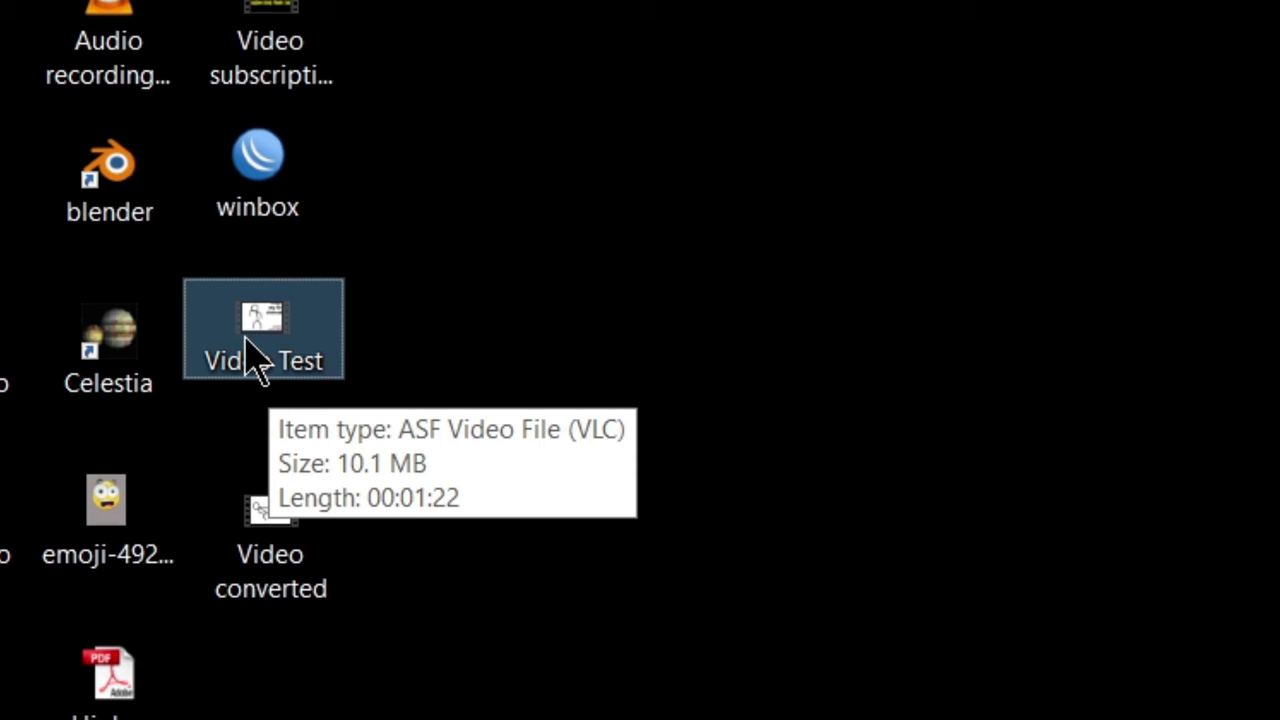
pyautogui.click(275, 590)
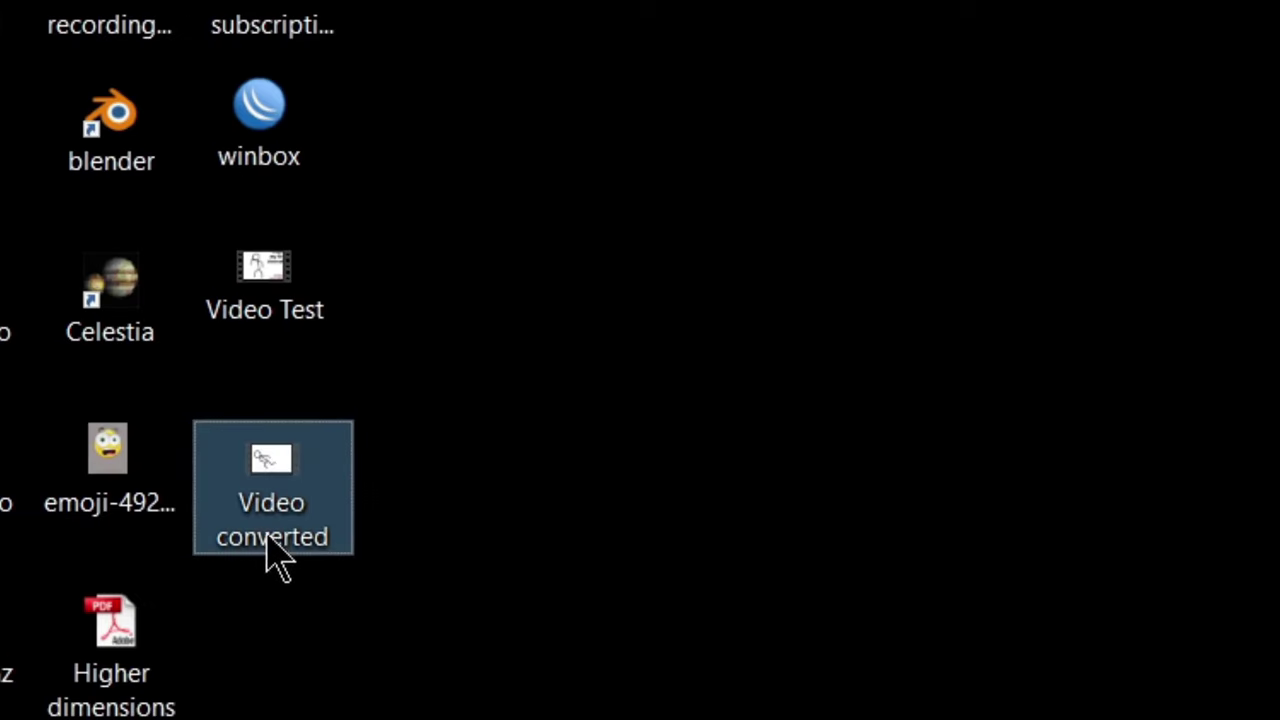
pyautogui.moveTo(266, 516)
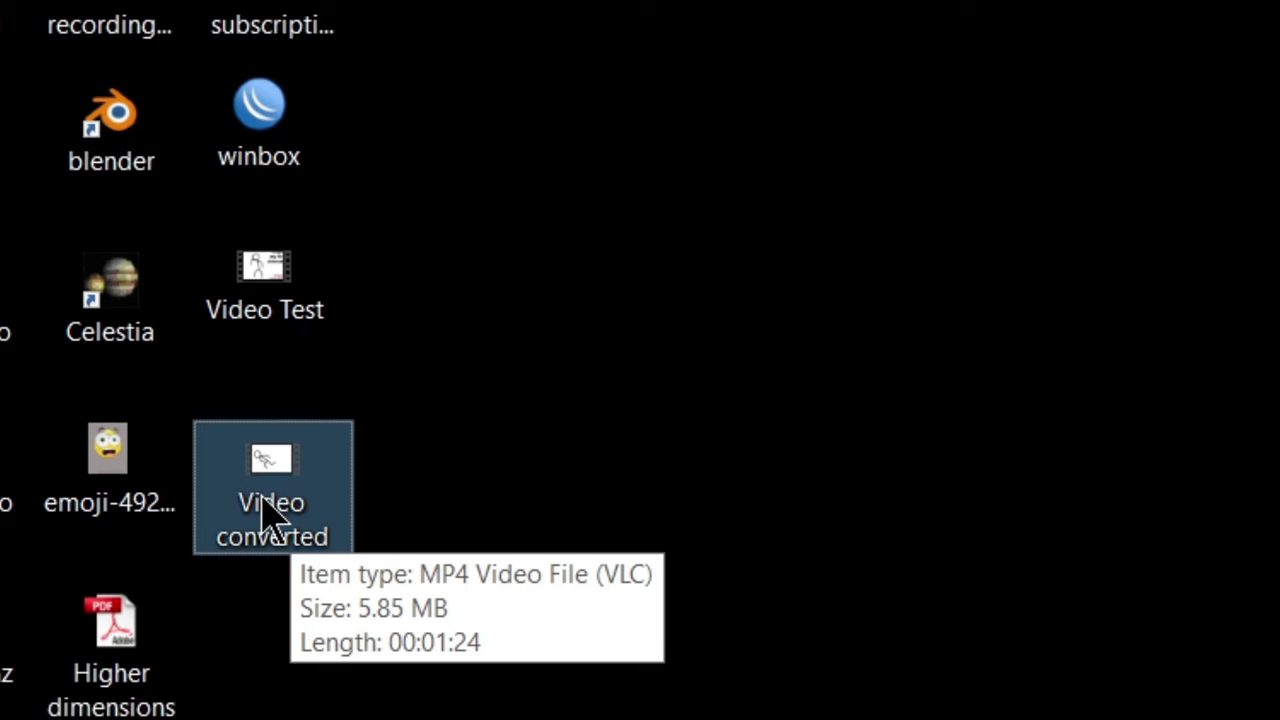
pyautogui.moveTo(256, 285)
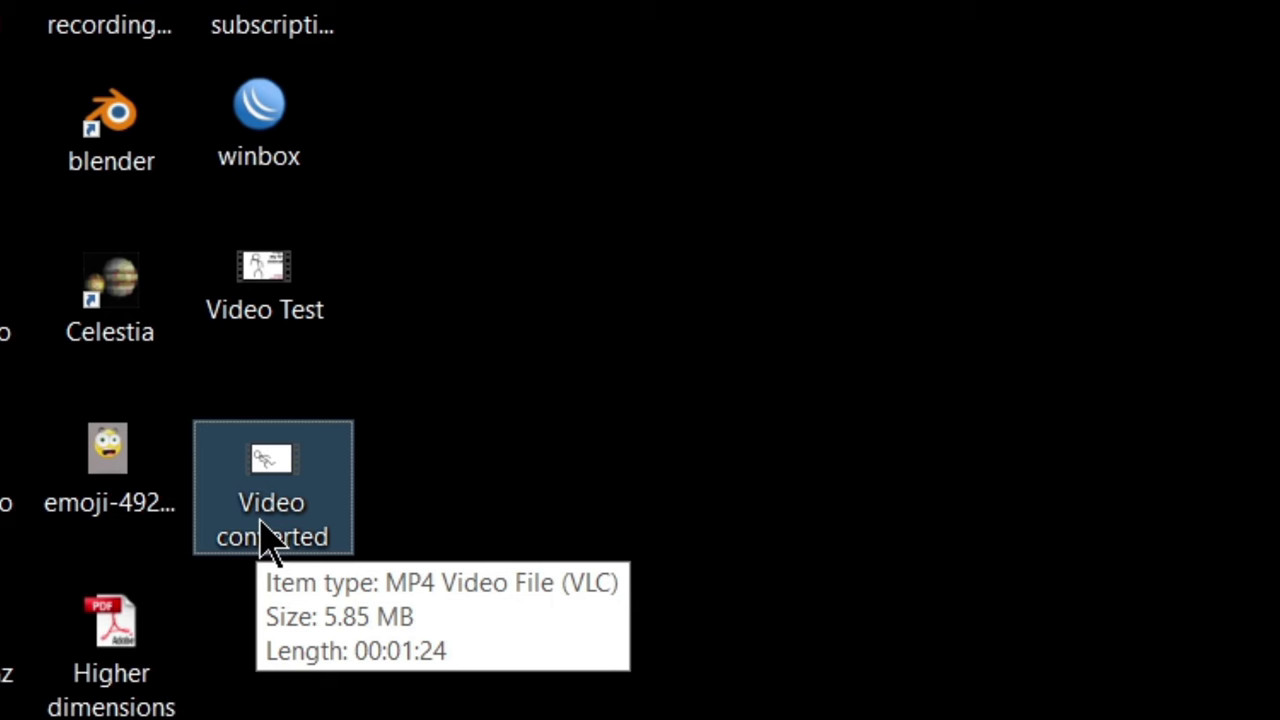
# Check the file type in the properties of Video converted, highlighting its extension, and close the properties
pyautogui.rightClick(215, 481)
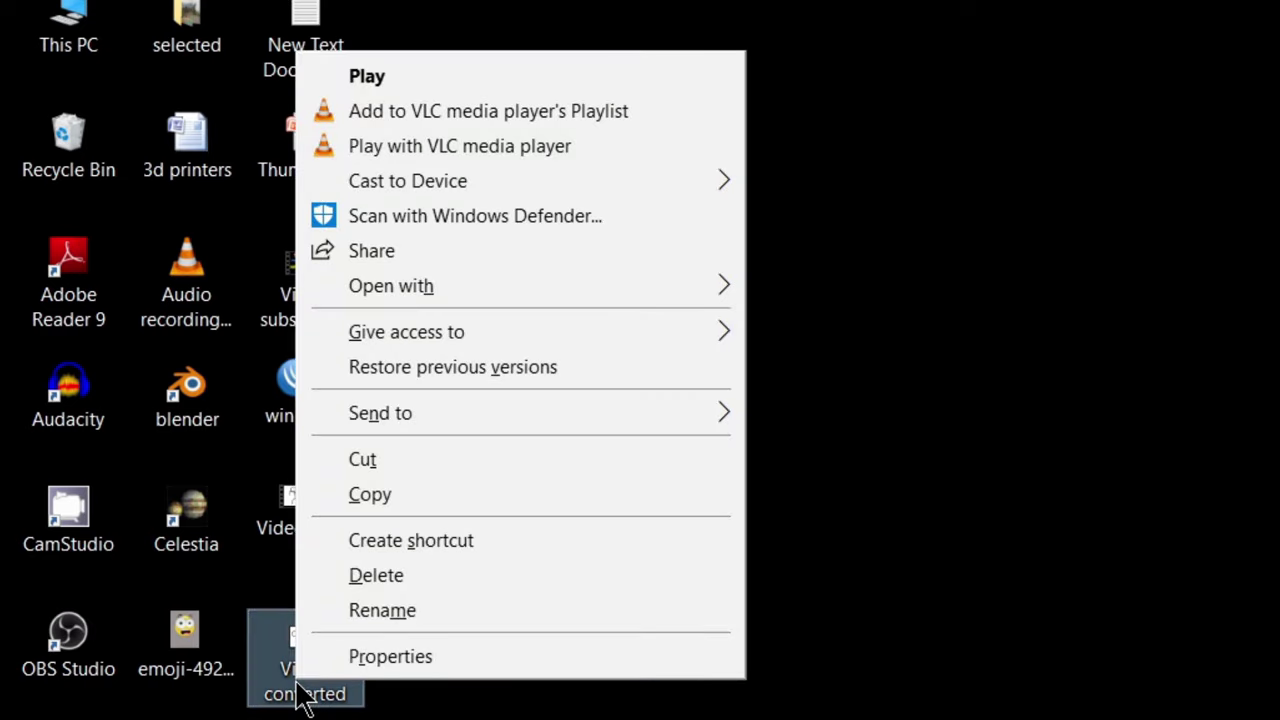
pyautogui.click(400, 658)
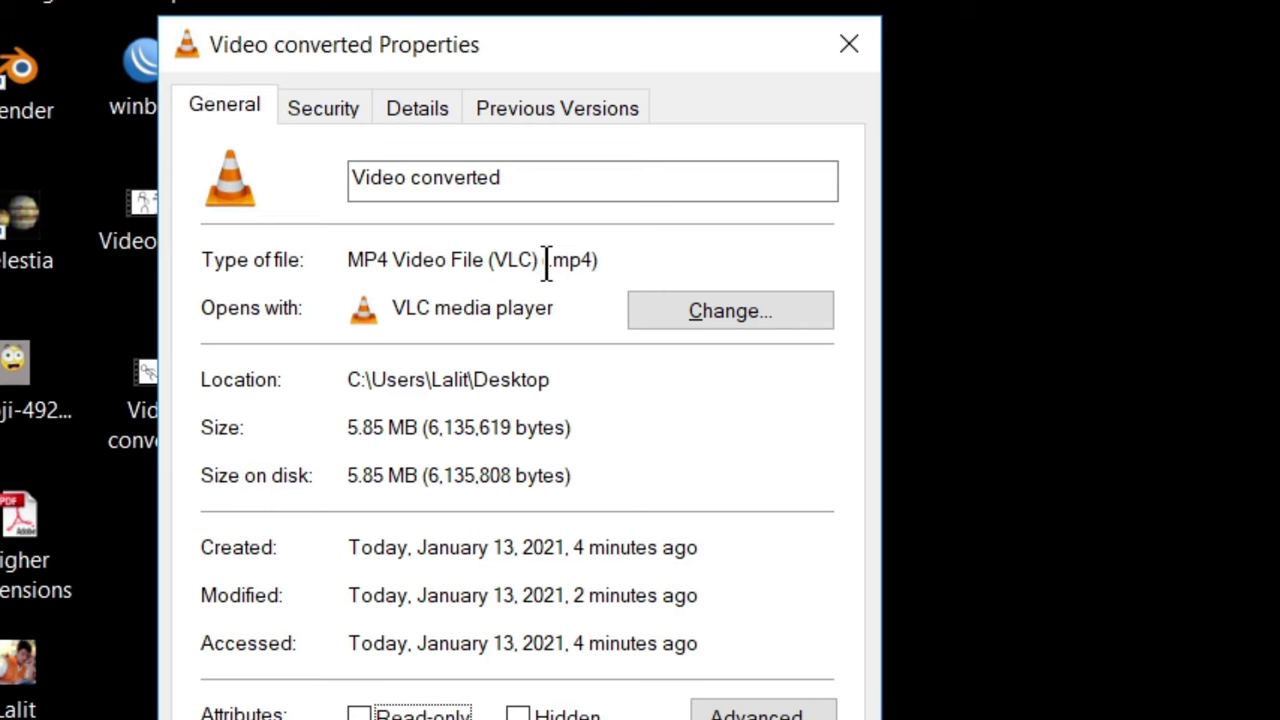
pyautogui.moveTo(547, 262); pyautogui.dragTo(600, 251)
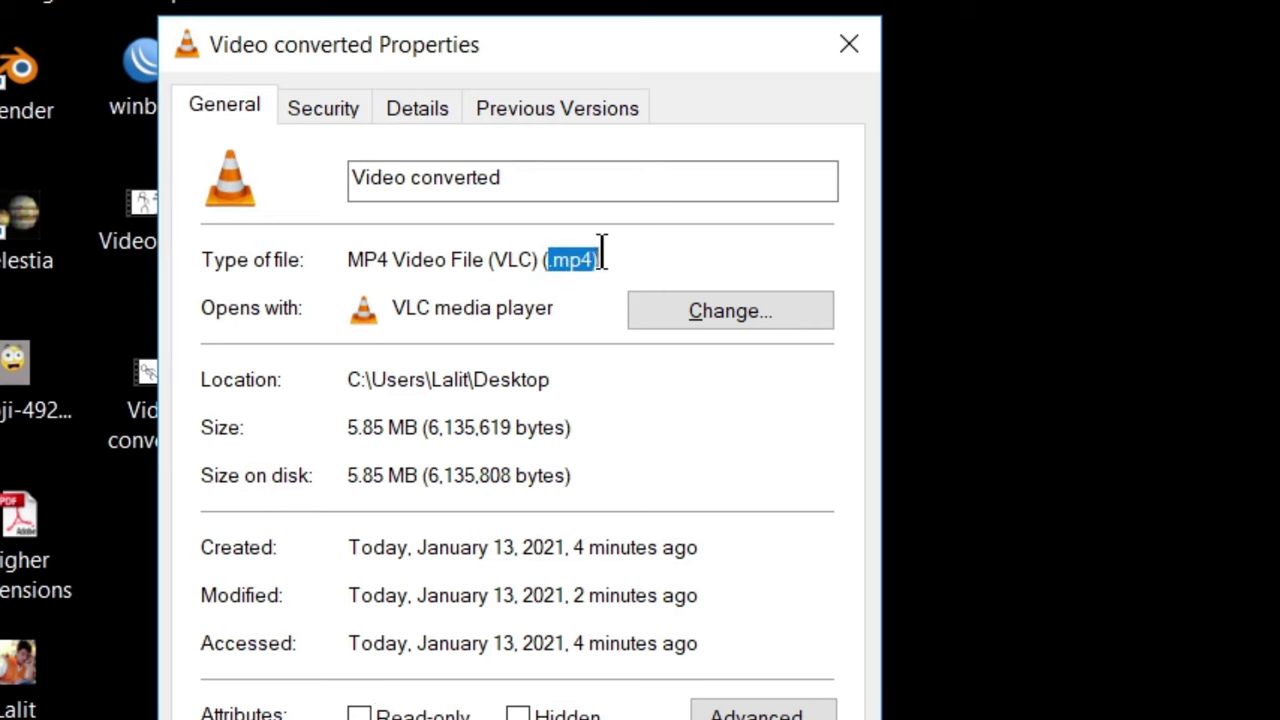
pyautogui.click(848, 48)
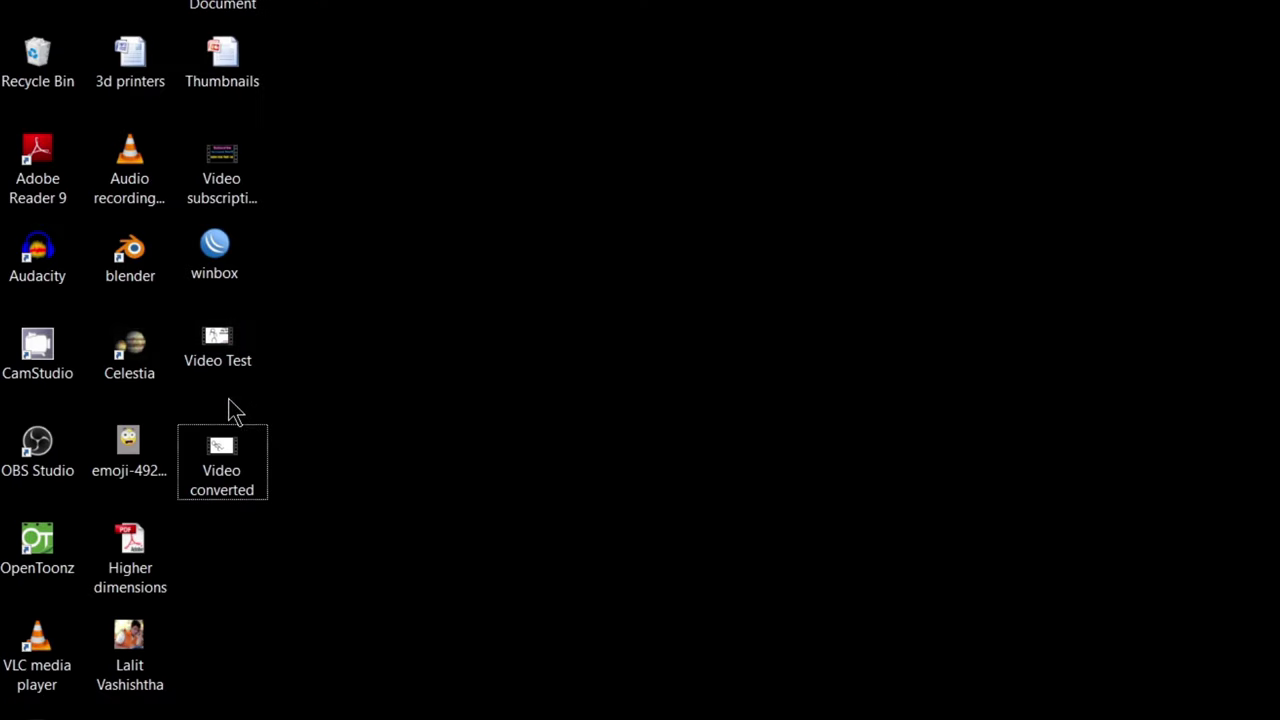